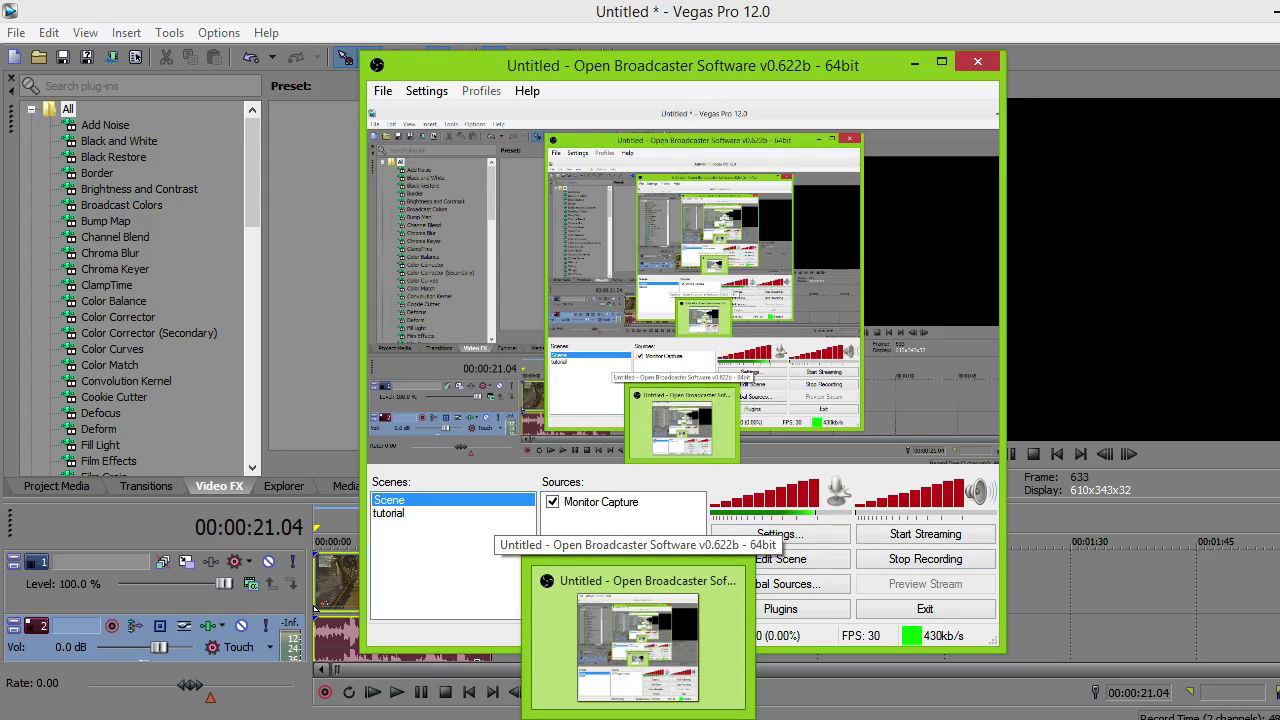
- Minimize the OBS recorder and restore the paused Team PixL promo from the taskbar
{"action": "left_click", "coordinate": [638, 700]}
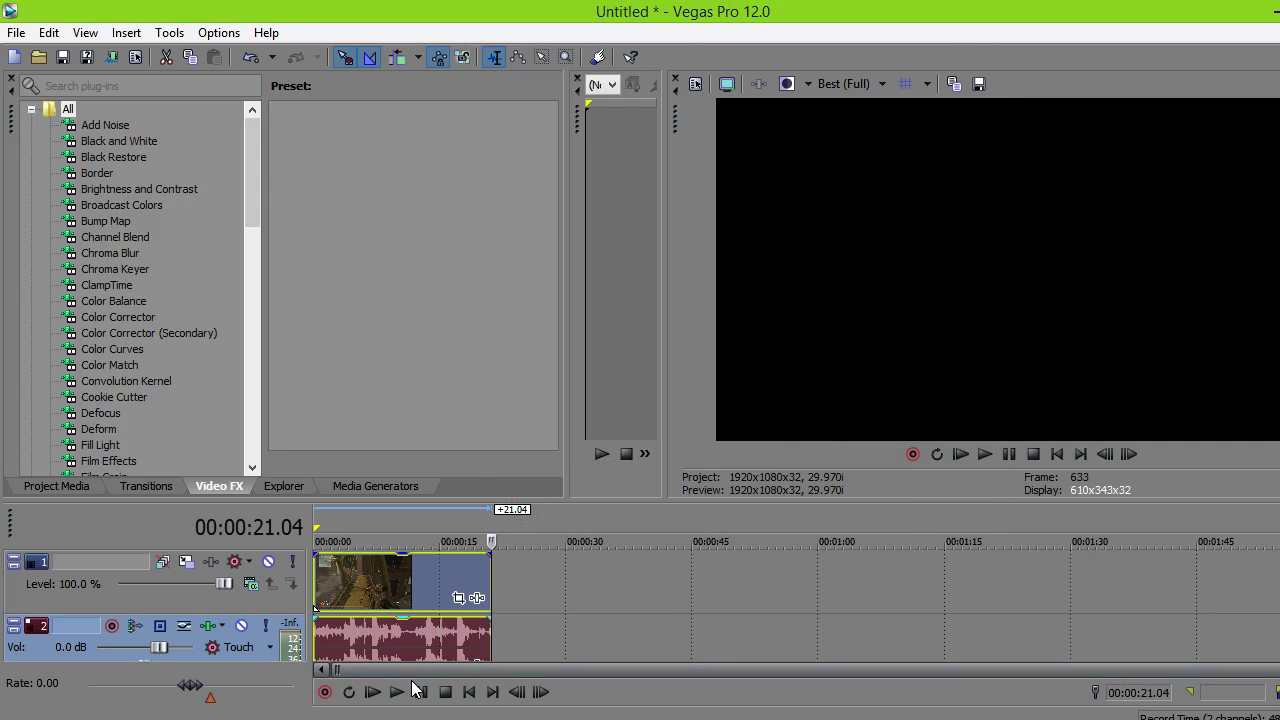
{"action": "left_click", "coordinate": [448, 712]}
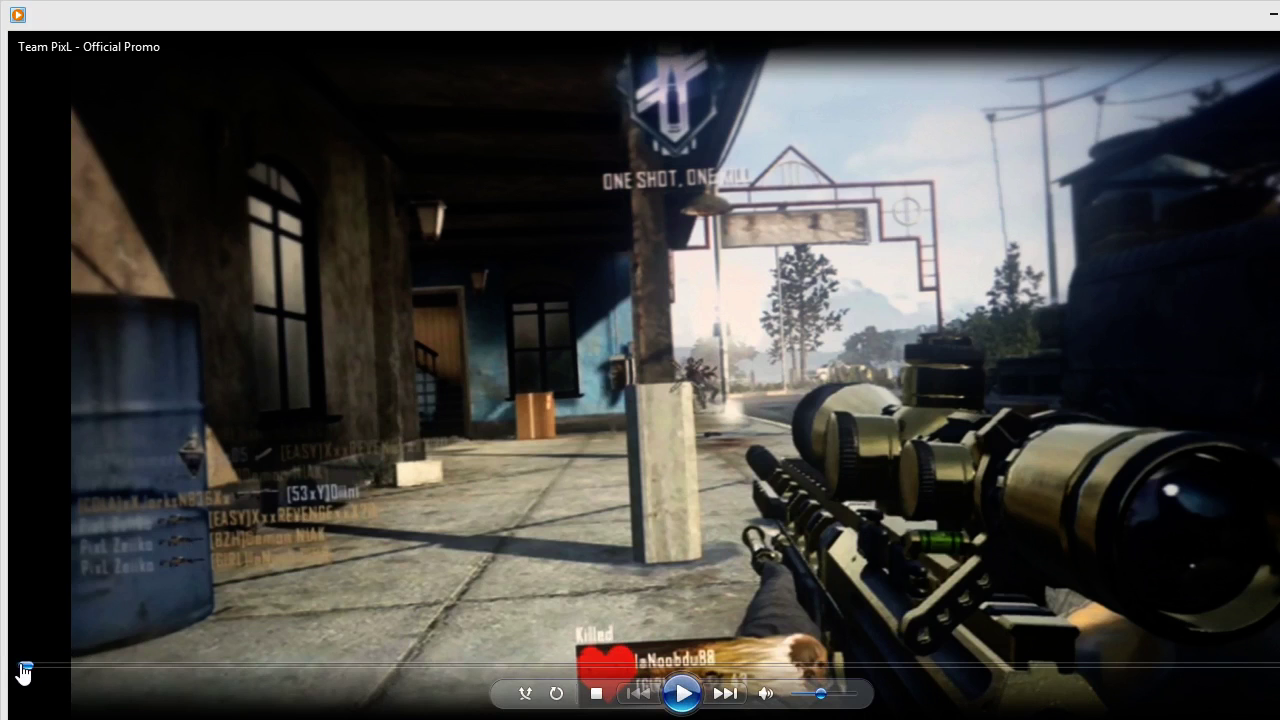
- Play the promo, skip through 0:32, 0:38 and 0:43, pause at 0:51, then minimize the player
{"action": "left_click", "coordinate": [674, 692]}
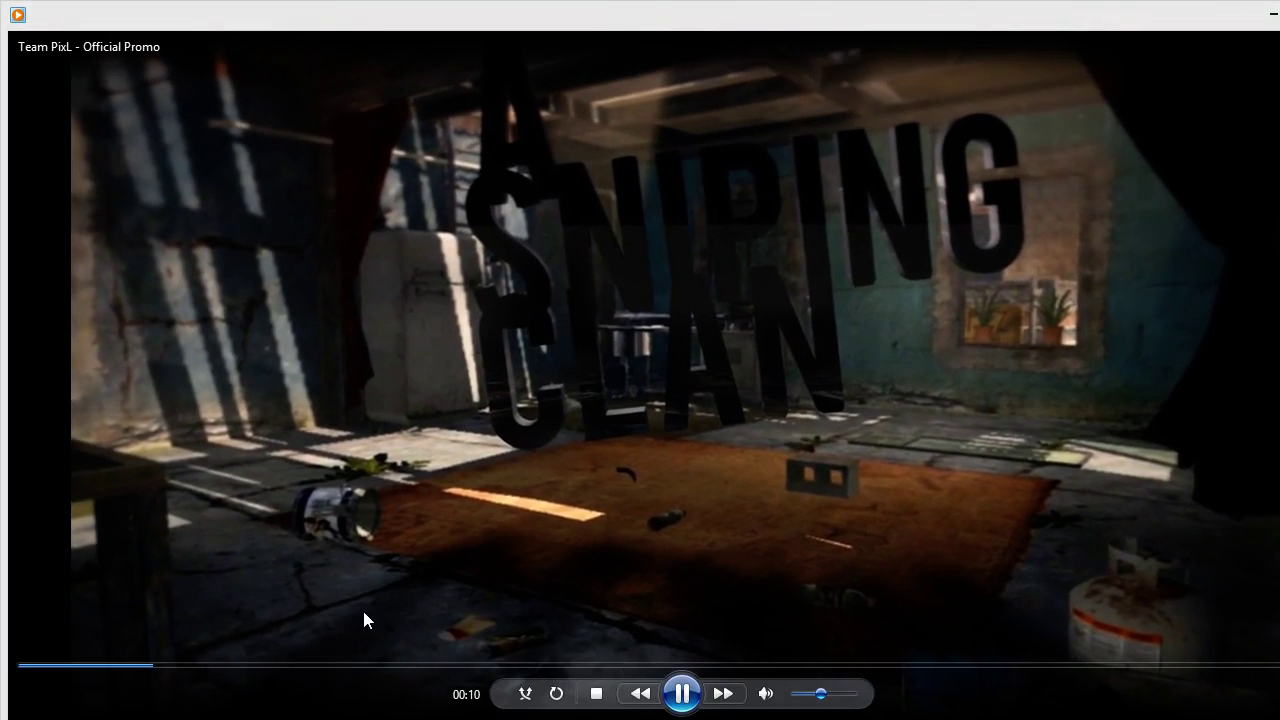
{"action": "left_click", "coordinate": [427, 666]}
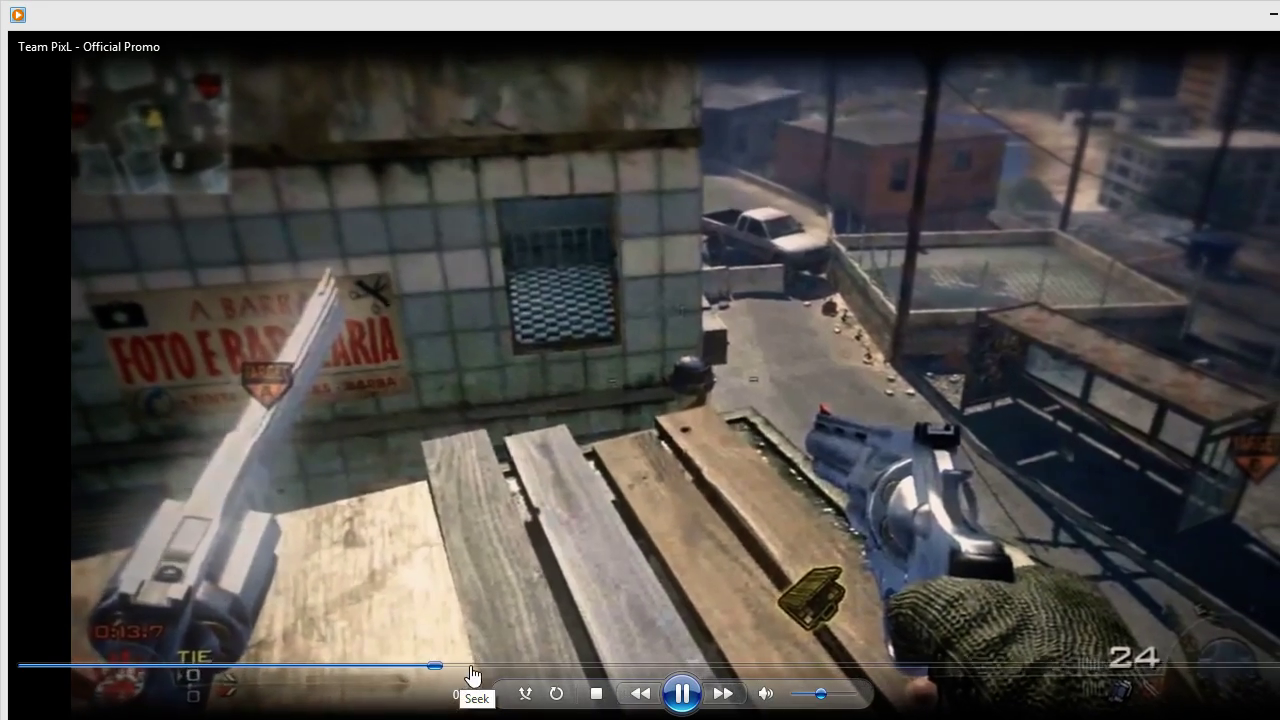
{"action": "left_click", "coordinate": [502, 667]}
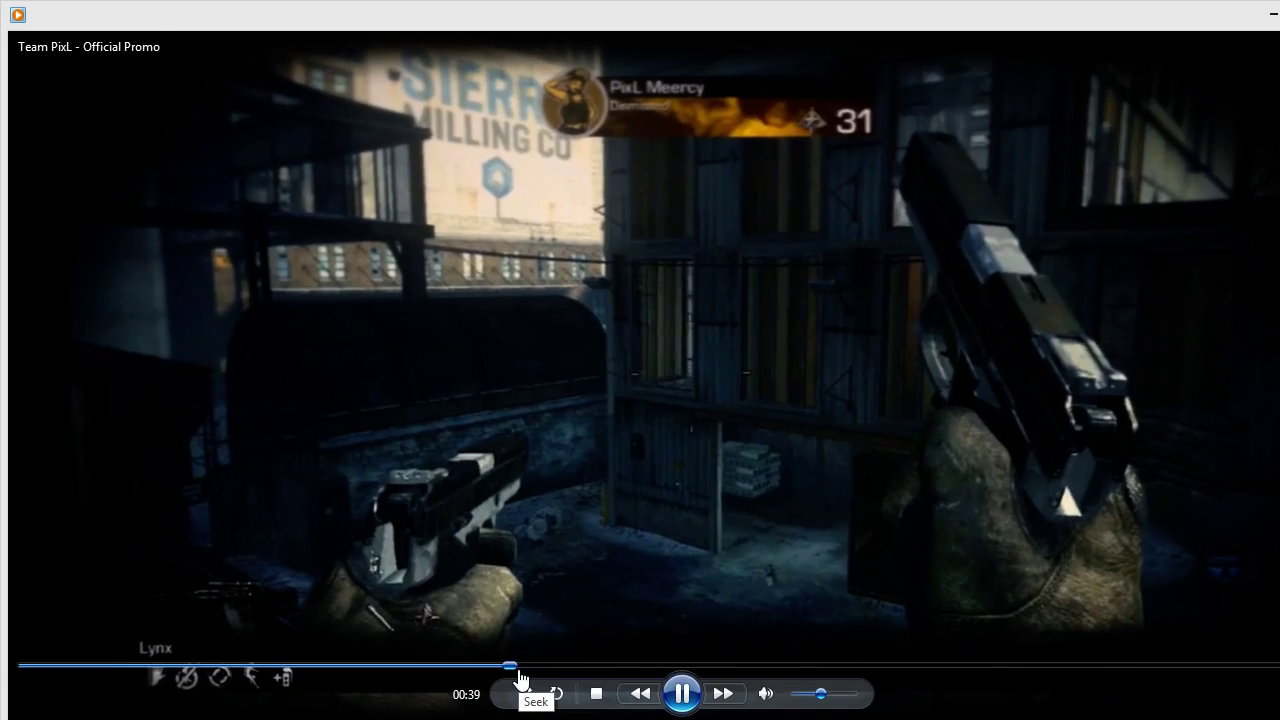
{"action": "left_click", "coordinate": [563, 666]}
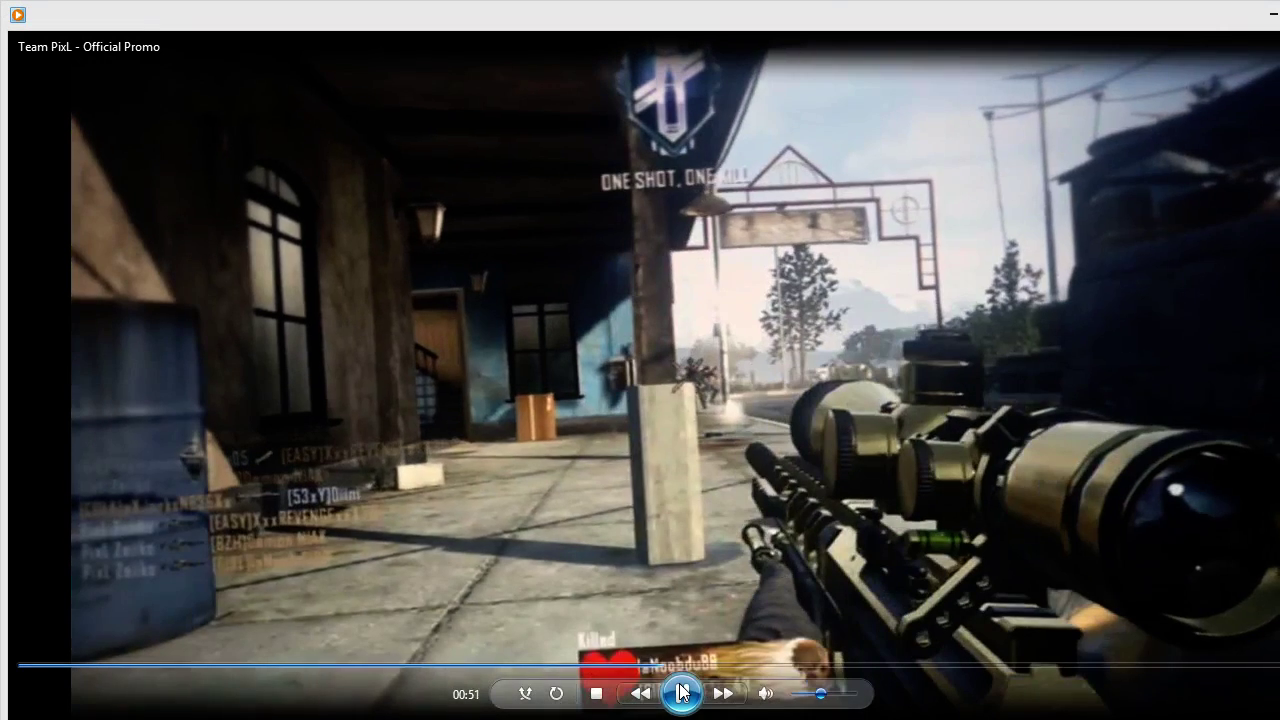
{"action": "left_click", "coordinate": [681, 692]}
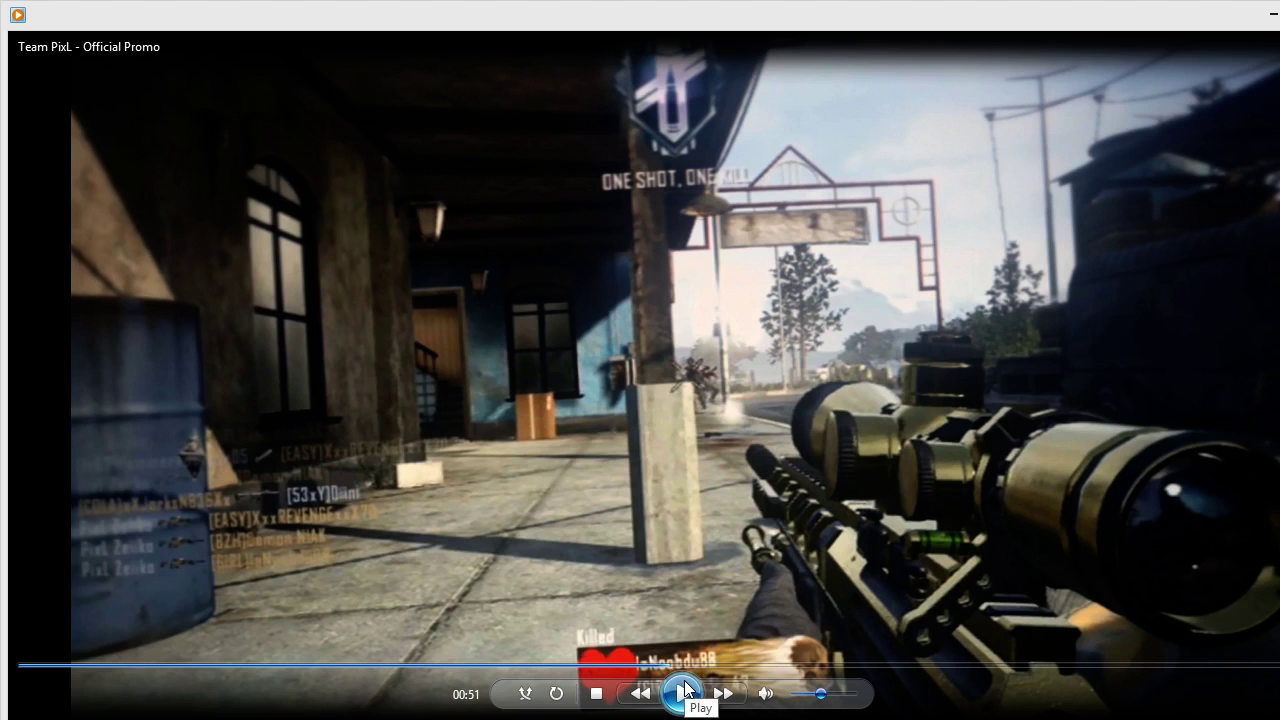
{"action": "left_click", "coordinate": [1271, 14]}
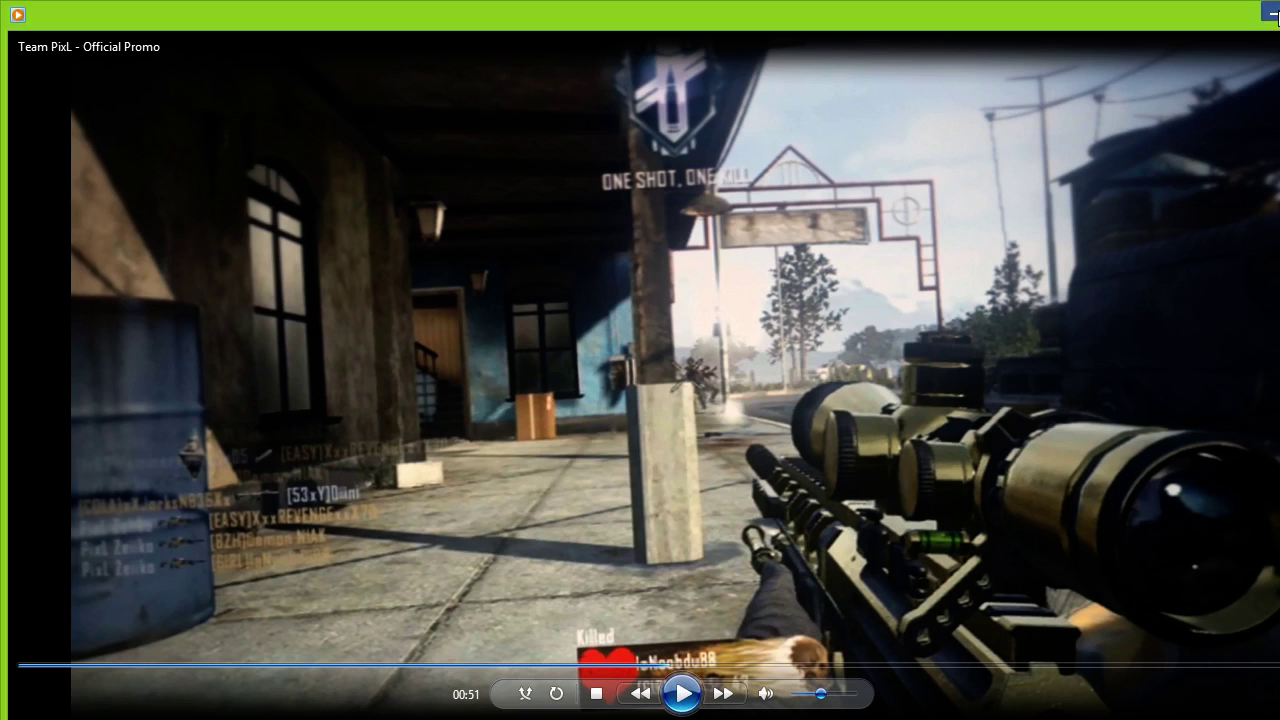
- Trim the clip's beginning up to 00:00:11.12 and move it to the timeline start
{"action": "left_click", "coordinate": [410, 583]}
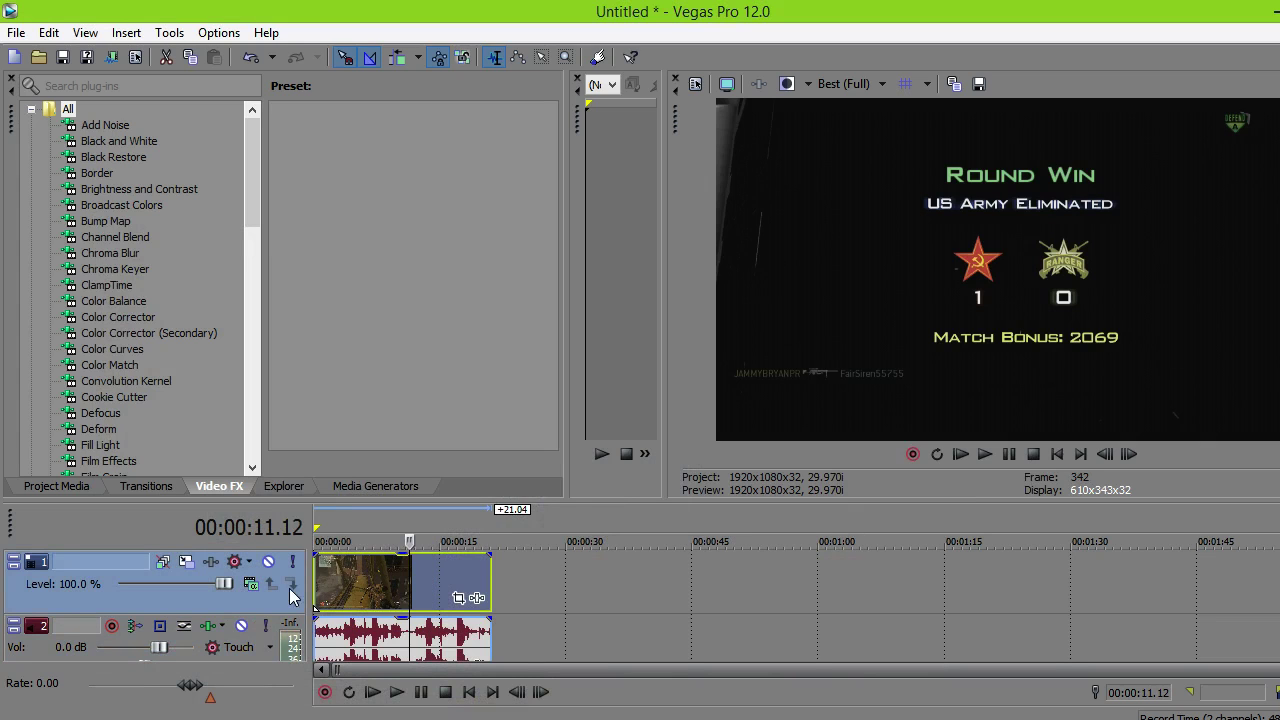
{"action": "left_click_drag", "start_coordinate": [316, 578], "coordinate": [441, 577]}
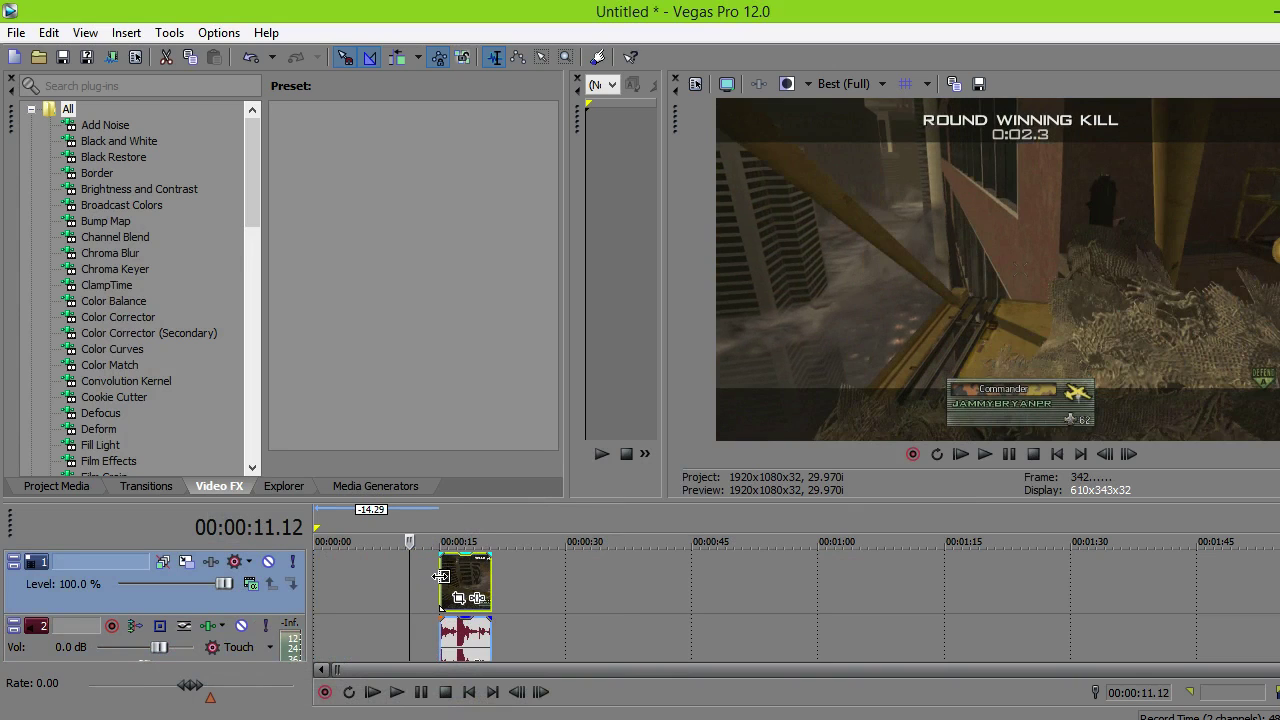
{"action": "left_click", "coordinate": [314, 577]}
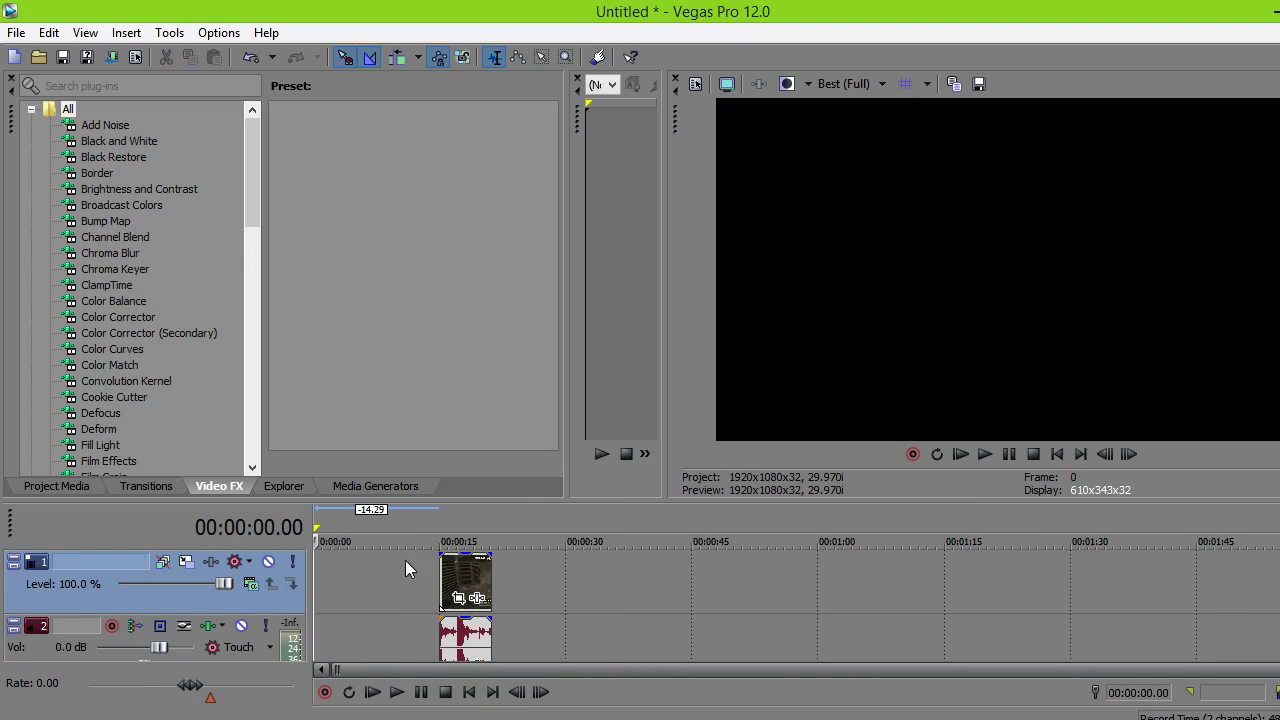
{"action": "left_click_drag", "start_coordinate": [459, 565], "coordinate": [330, 574]}
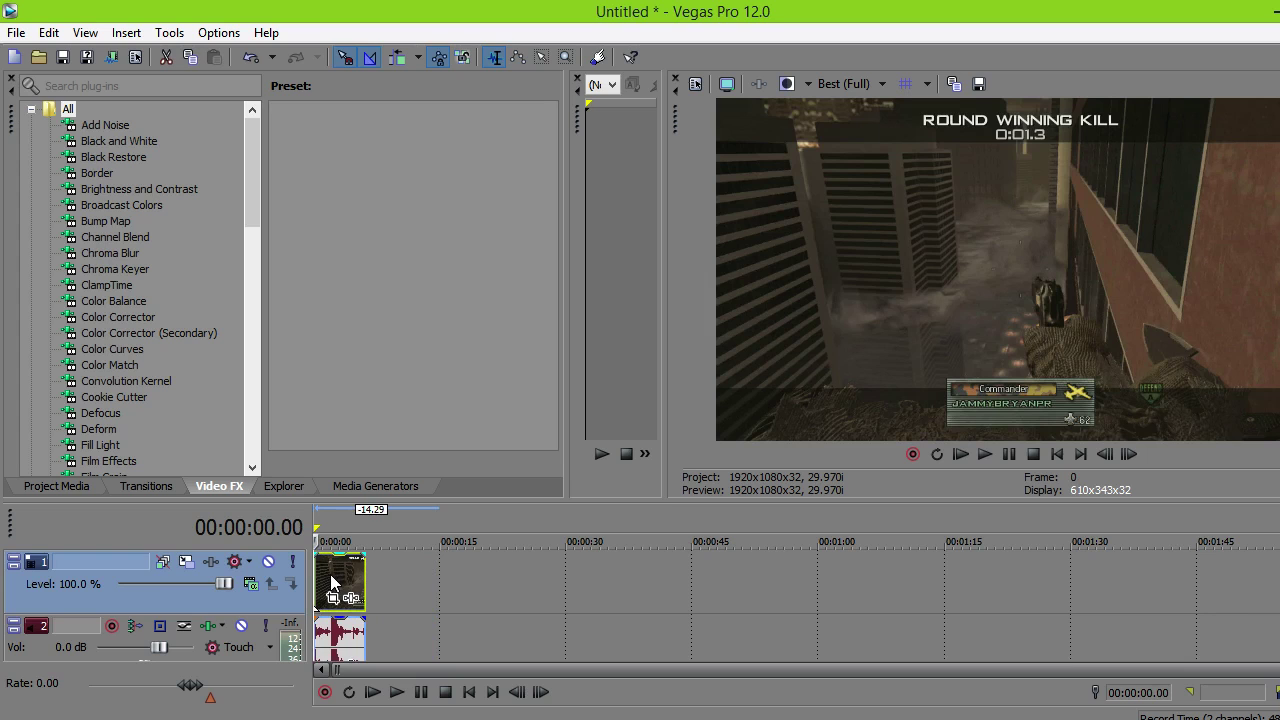
- Play the project, then stop with the playhead at 00:00:02.03
{"action": "key", "text": "space"}
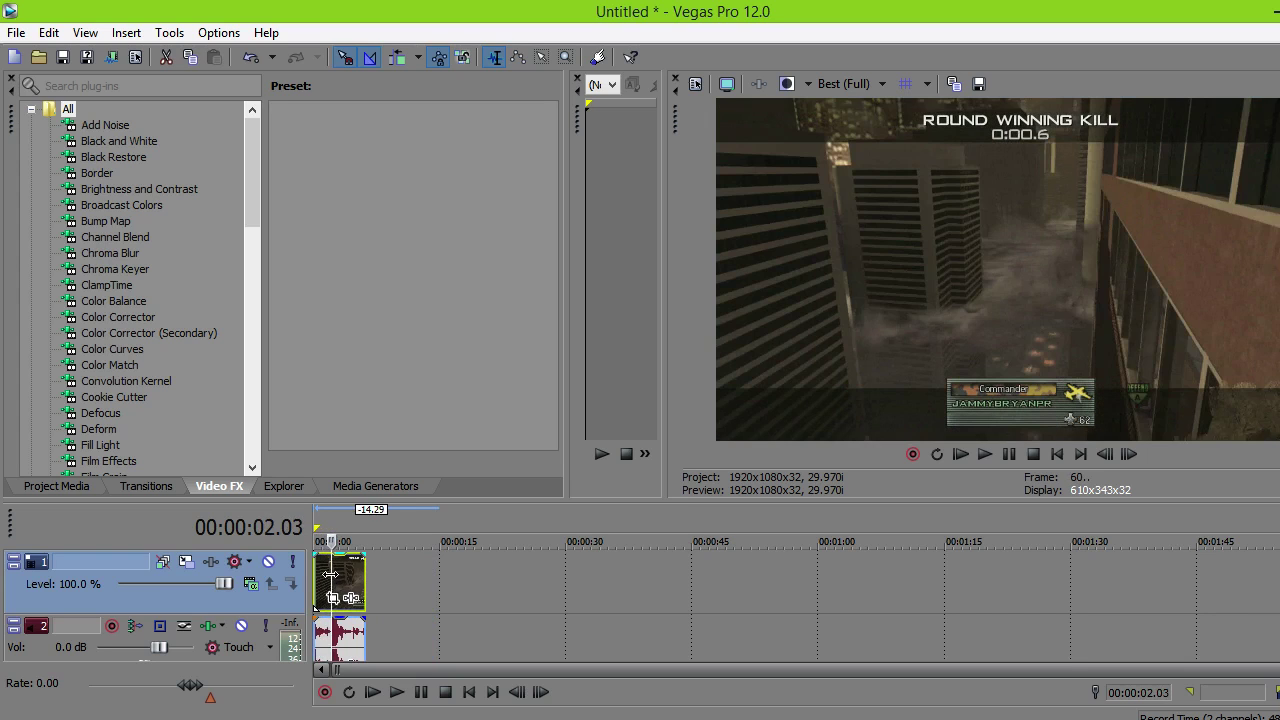
{"action": "left_click", "coordinate": [331, 576]}
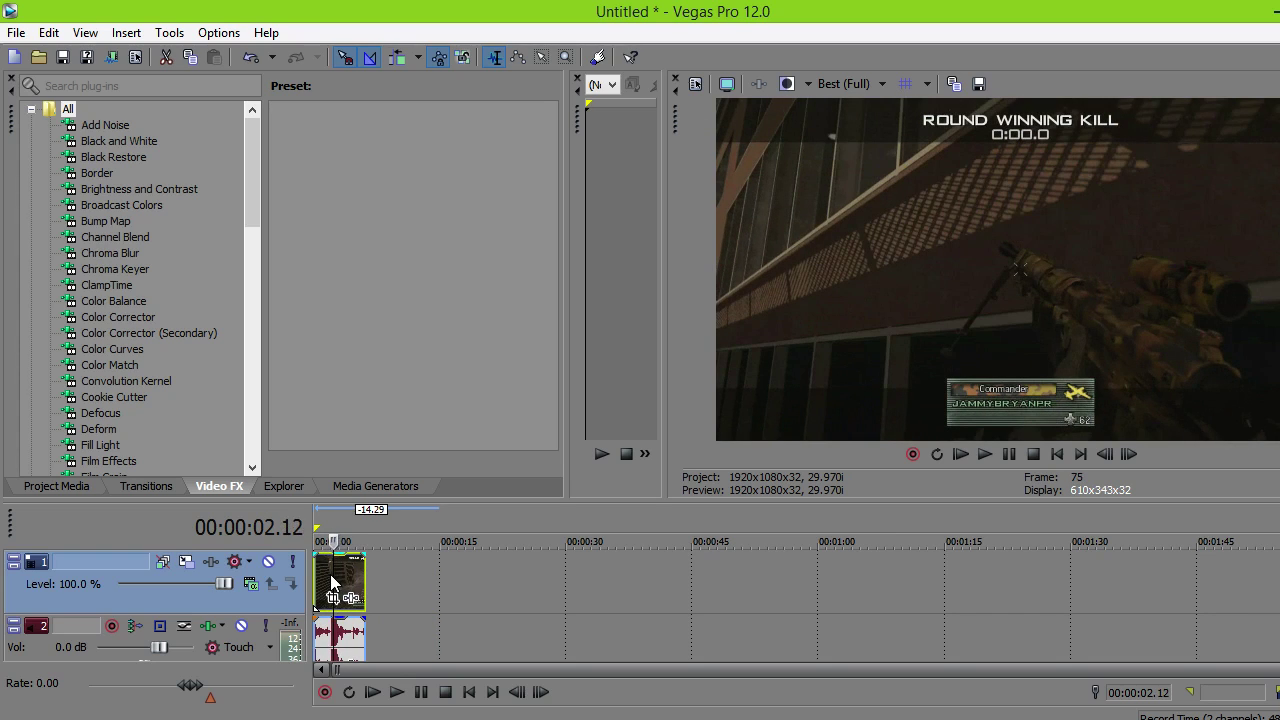
{"action": "left_click", "coordinate": [330, 574]}
{"action": "left_click", "coordinate": [330, 574]}
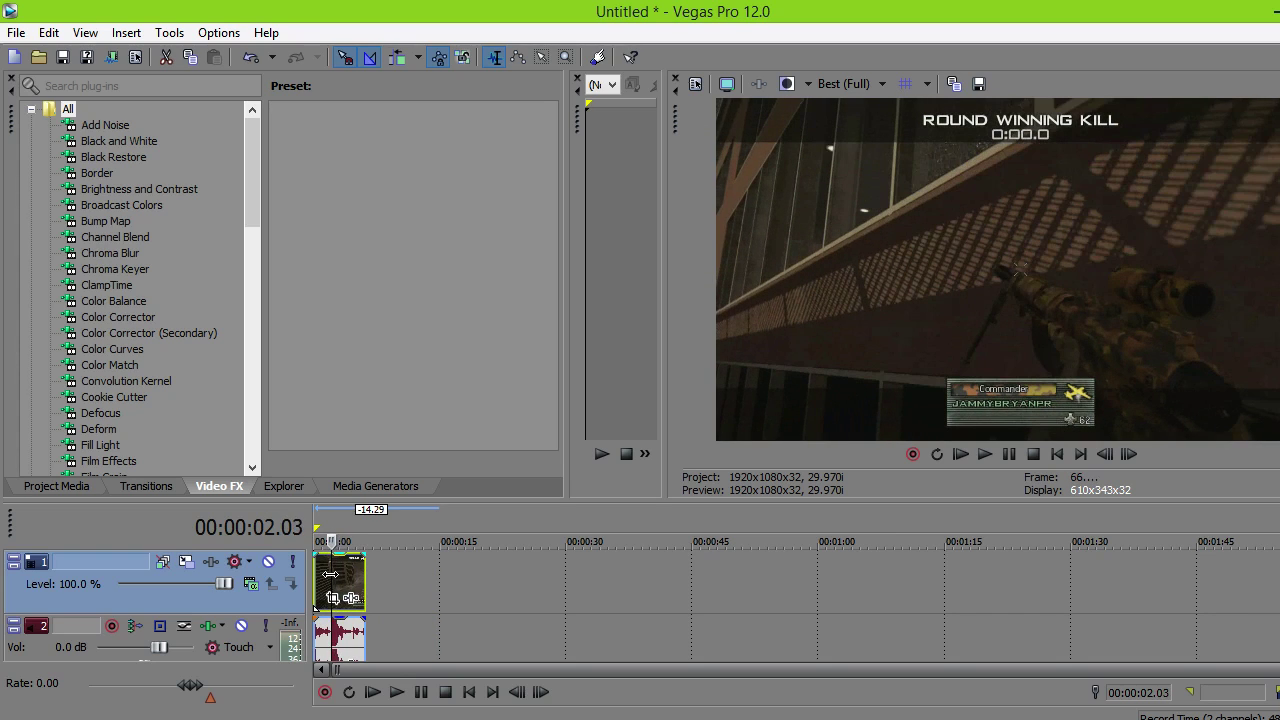
- Zoom into the timeline and add marker 1, named 'here bitch', at 00:00:02.05
{"action": "scroll", "coordinate": [330, 574], "scroll_direction": "up", "scroll_amount": 2}
{"action": "scroll", "coordinate": [330, 574], "scroll_direction": "up", "scroll_amount": 3}
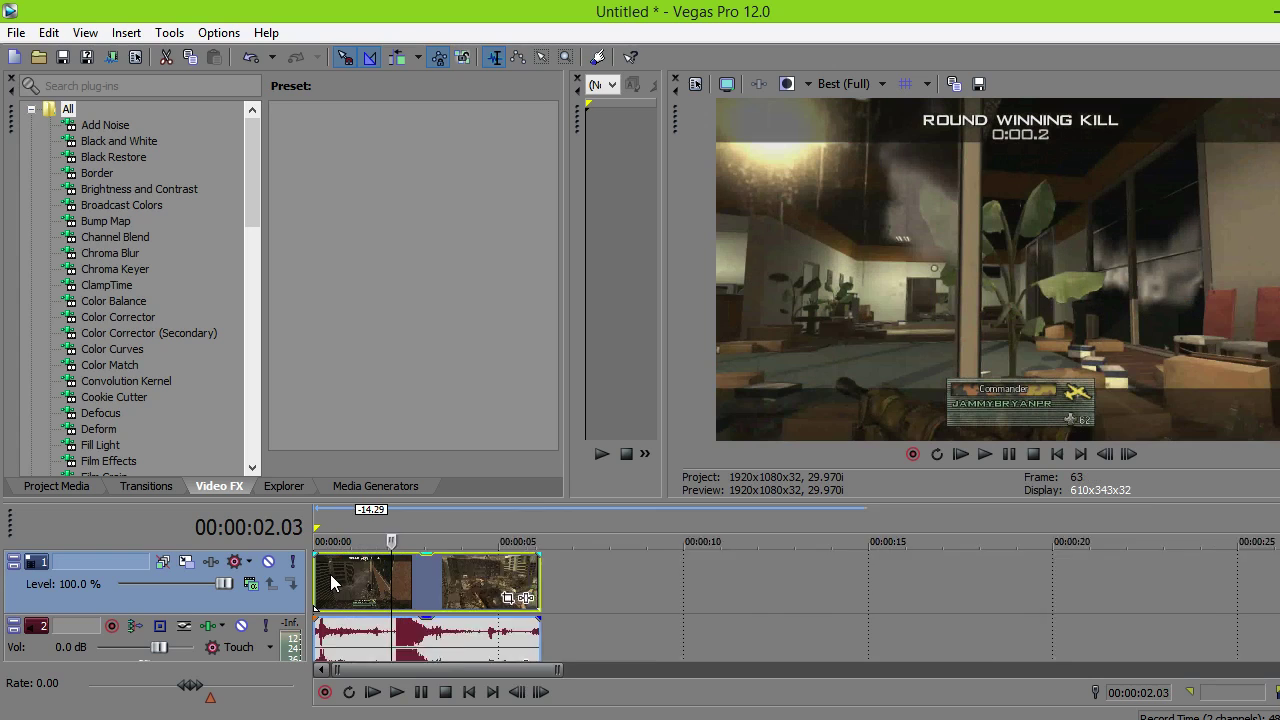
{"action": "scroll", "coordinate": [330, 574], "scroll_direction": "up", "scroll_amount": 3}
{"action": "scroll", "coordinate": [330, 574], "scroll_direction": "up", "scroll_amount": 2}
{"action": "key", "text": "Right"}
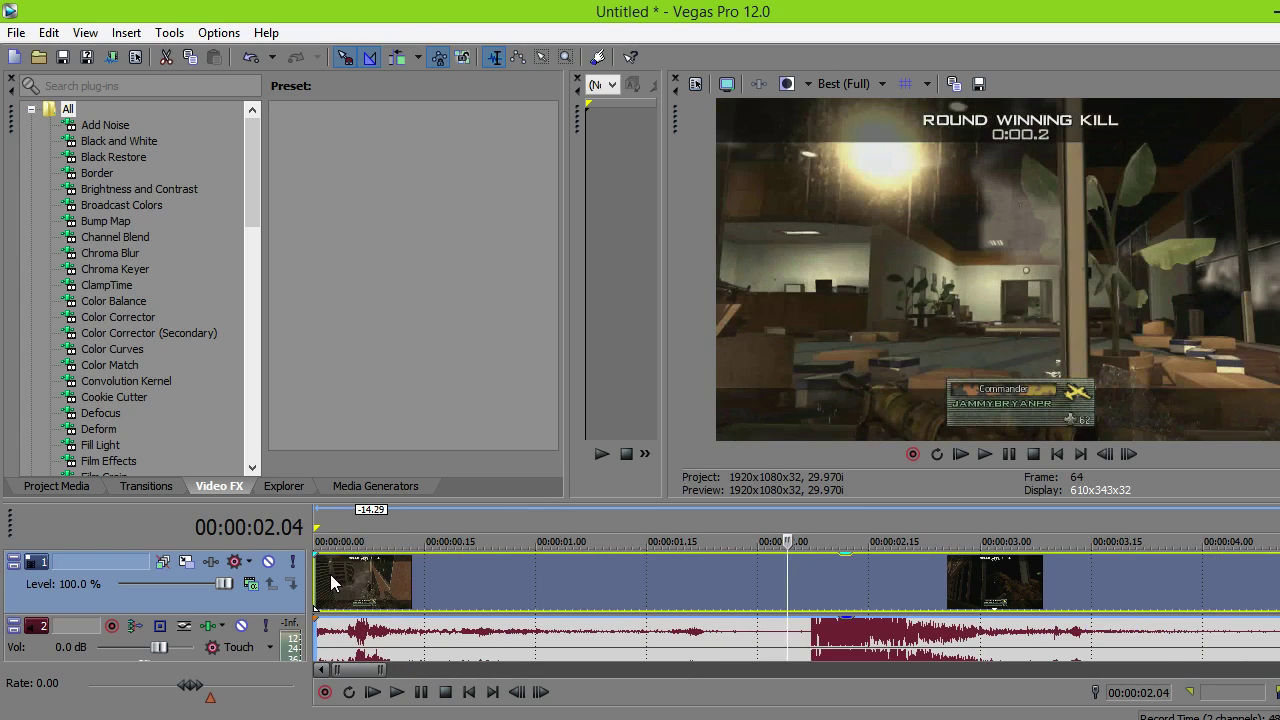
{"action": "key", "text": "Right"}
{"action": "key", "text": "Right"}
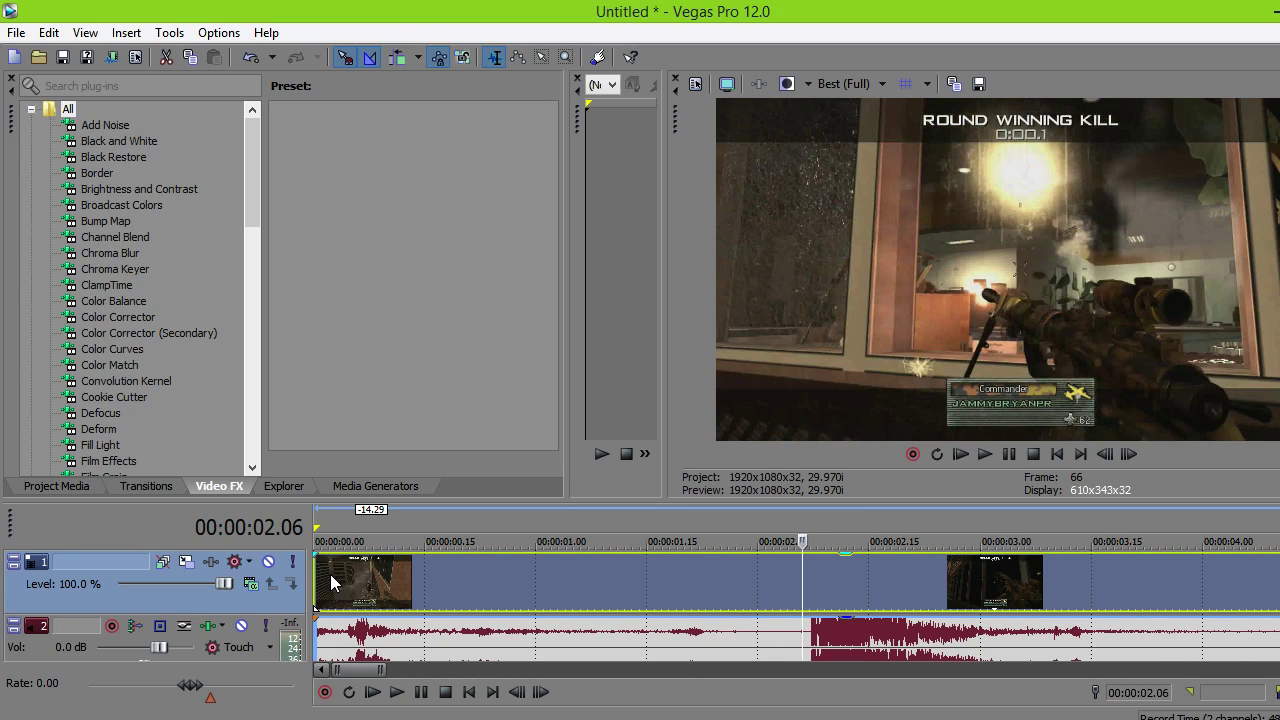
{"action": "key", "text": "Left"}
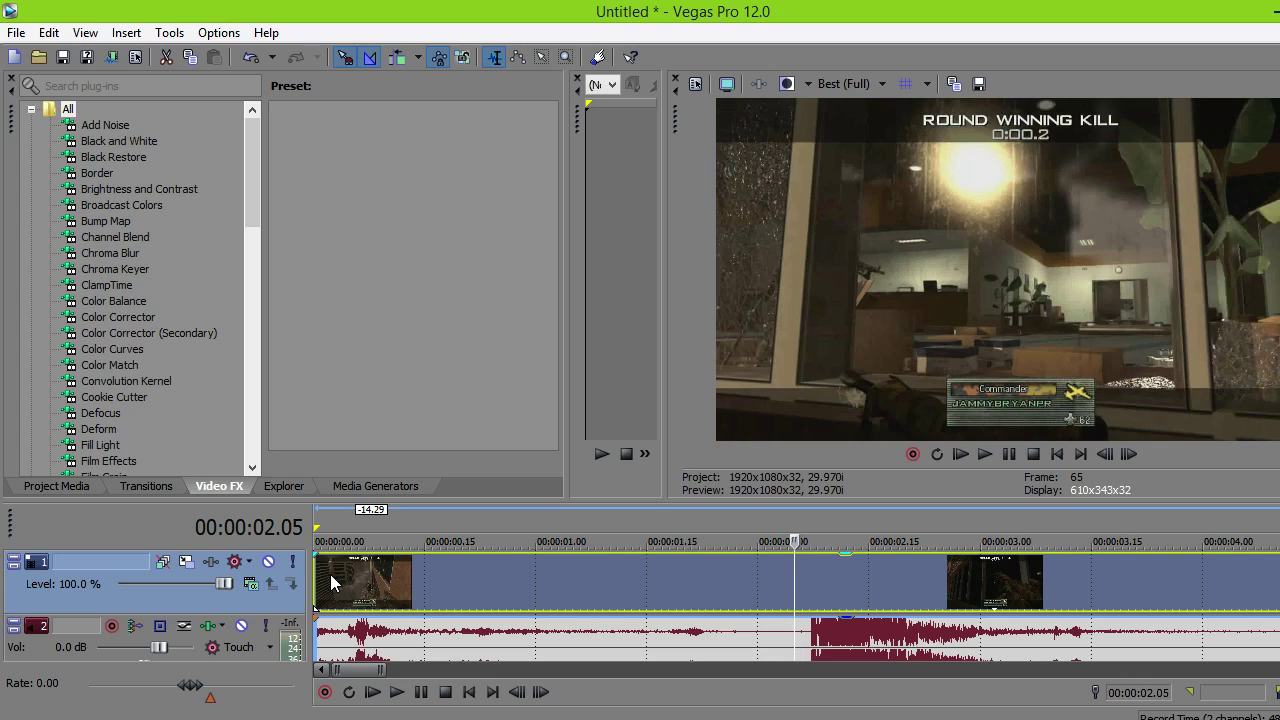
{"action": "key", "text": "m"}
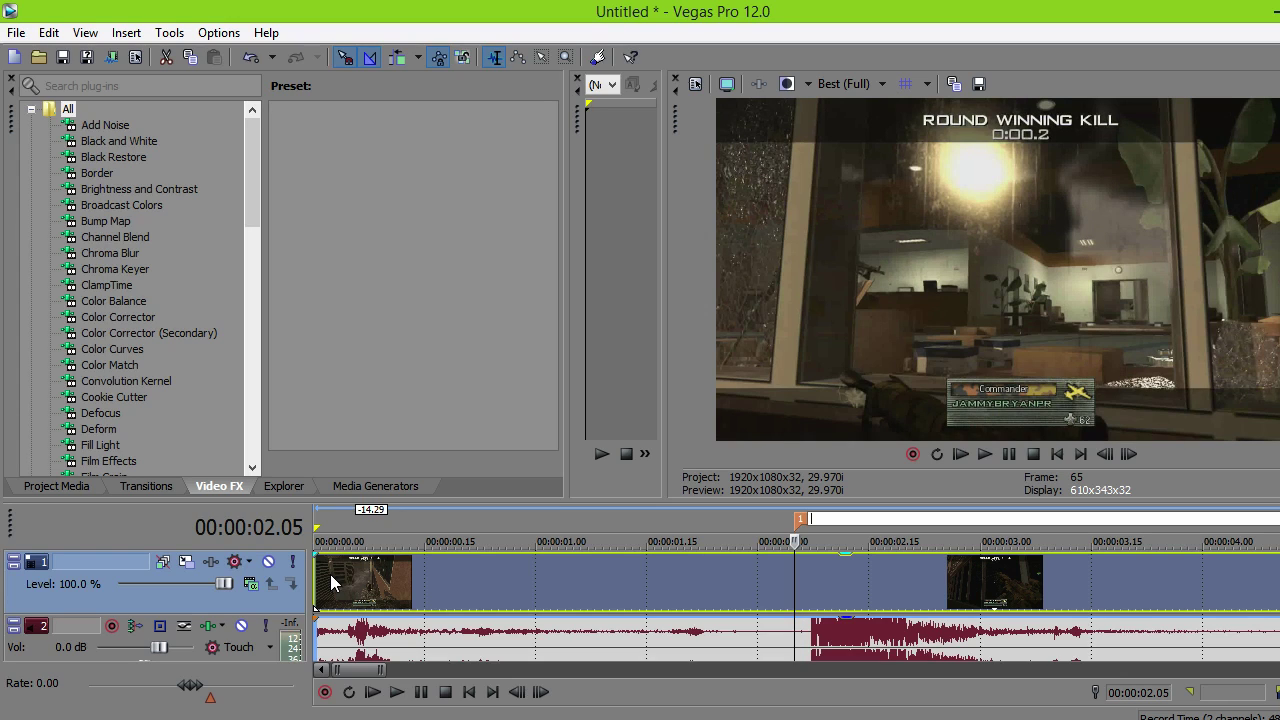
{"action": "type", "text": "here bitch"}
{"action": "key", "text": "Return"}
- Add a second marker at 00:00:02.07
{"action": "key", "text": "Right"}
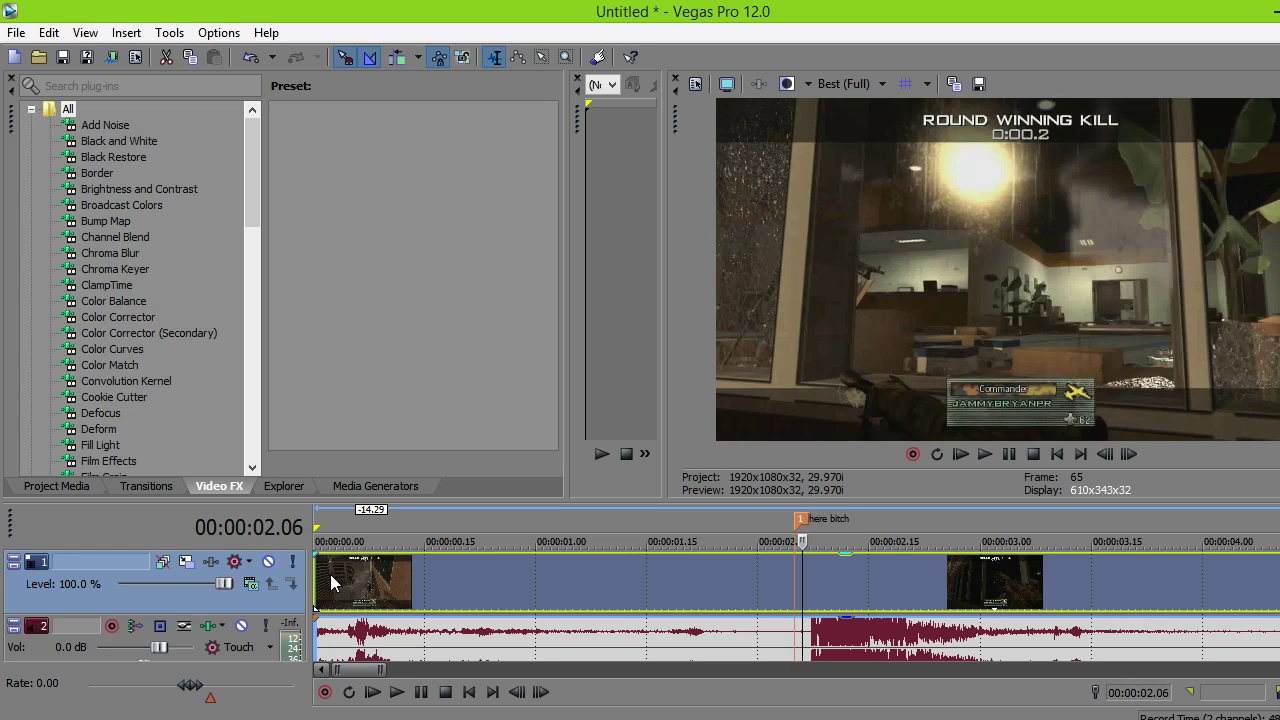
{"action": "key", "text": "Left"}
{"action": "key", "text": "Right"}
{"action": "key", "text": "Right"}
{"action": "key", "text": "Right"}
{"action": "key", "text": "Left"}
{"action": "key", "text": "Left"}
- Add a third marker at 00:00:02.29, then return the playhead to 02.05
{"action": "key", "text": "Right"}
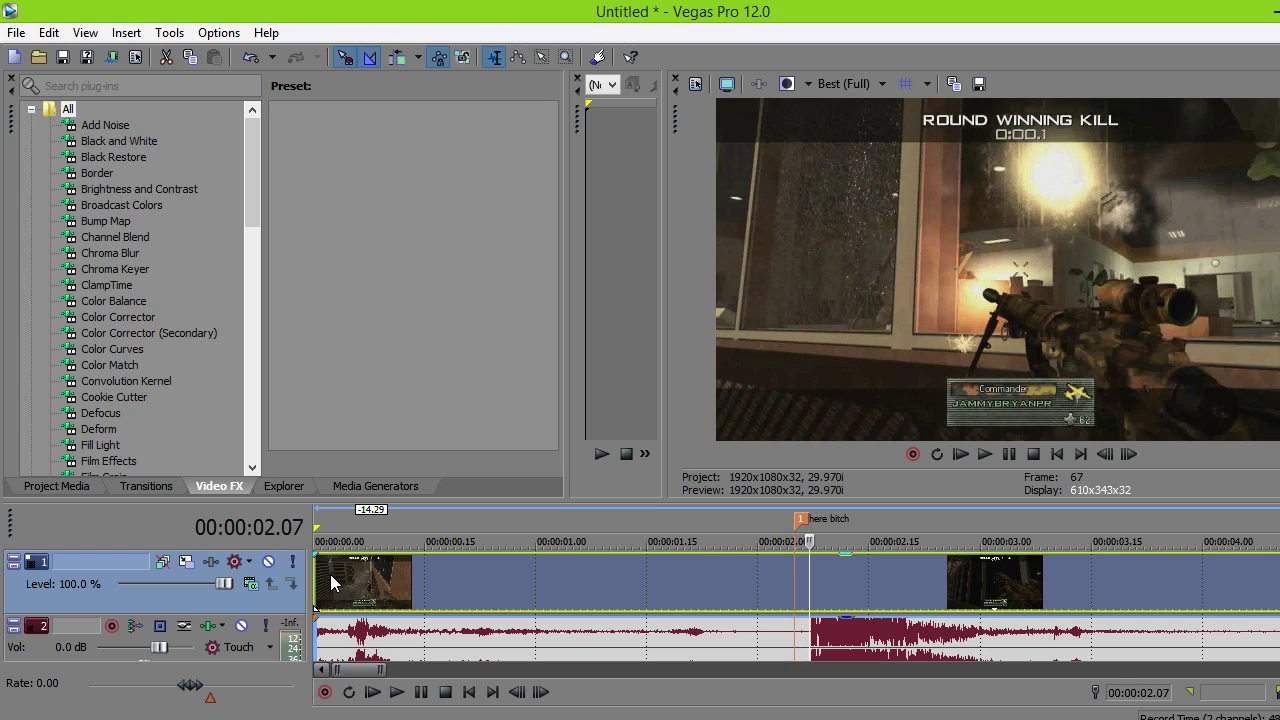
{"action": "key", "text": "m"}
{"action": "key", "text": "Right"}
{"action": "key", "text": "Right"}
{"action": "key", "text": "Right"}
{"action": "key", "text": "Right"}
{"action": "key", "text": "Right"}
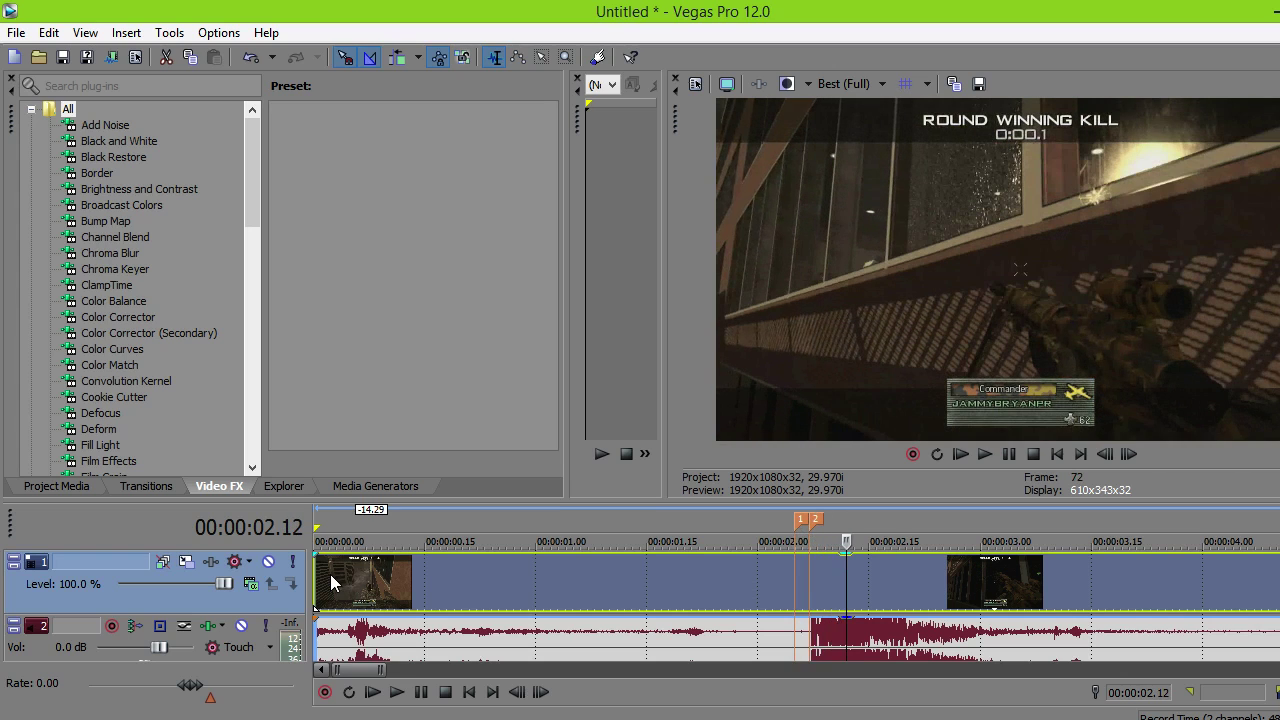
{"action": "key", "text": "Right"}
{"action": "key", "text": "Right"}
{"action": "key", "text": "Right"}
{"action": "key", "text": "Right"}
{"action": "key", "text": "Right"}
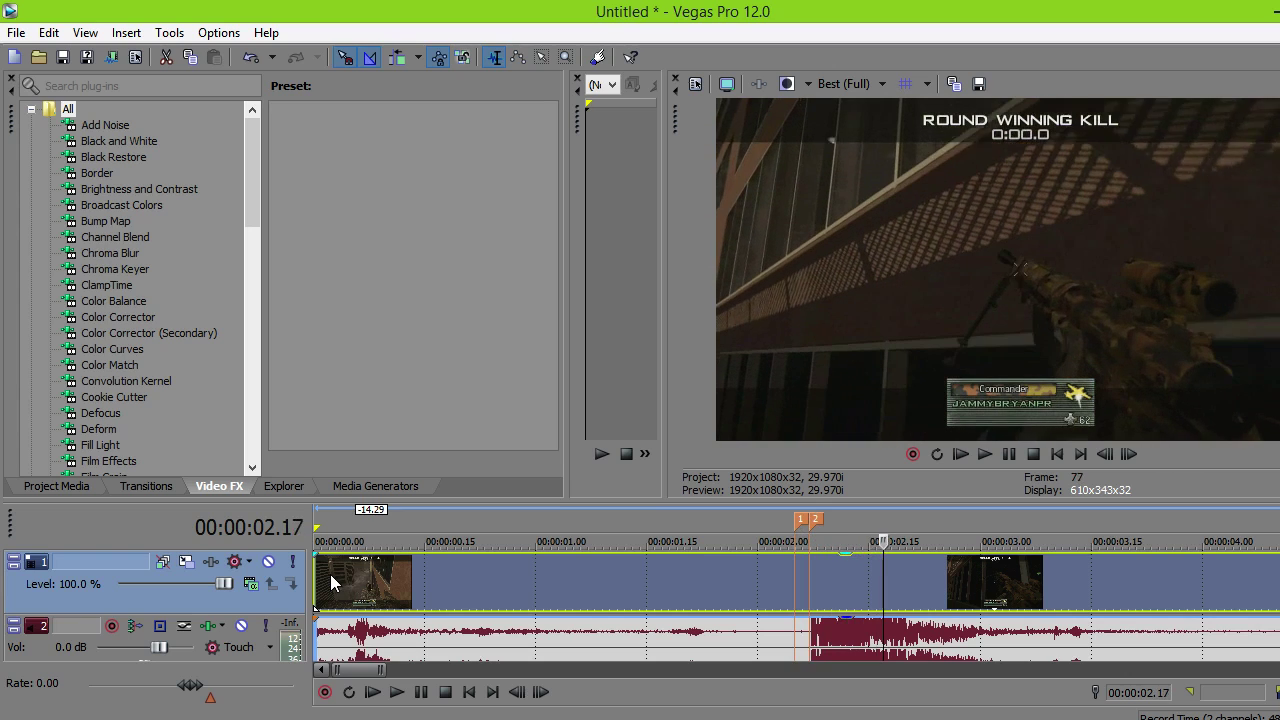
{"action": "key", "text": "Right"}
{"action": "key", "text": "Right"}
{"action": "key", "text": "Right"}
{"action": "key", "text": "Right"}
{"action": "key", "text": "Right"}
{"action": "key", "text": "Right"}
{"action": "key", "text": "Right"}
{"action": "key", "text": "Right"}
{"action": "key", "text": "Right"}
{"action": "key", "text": "Right"}
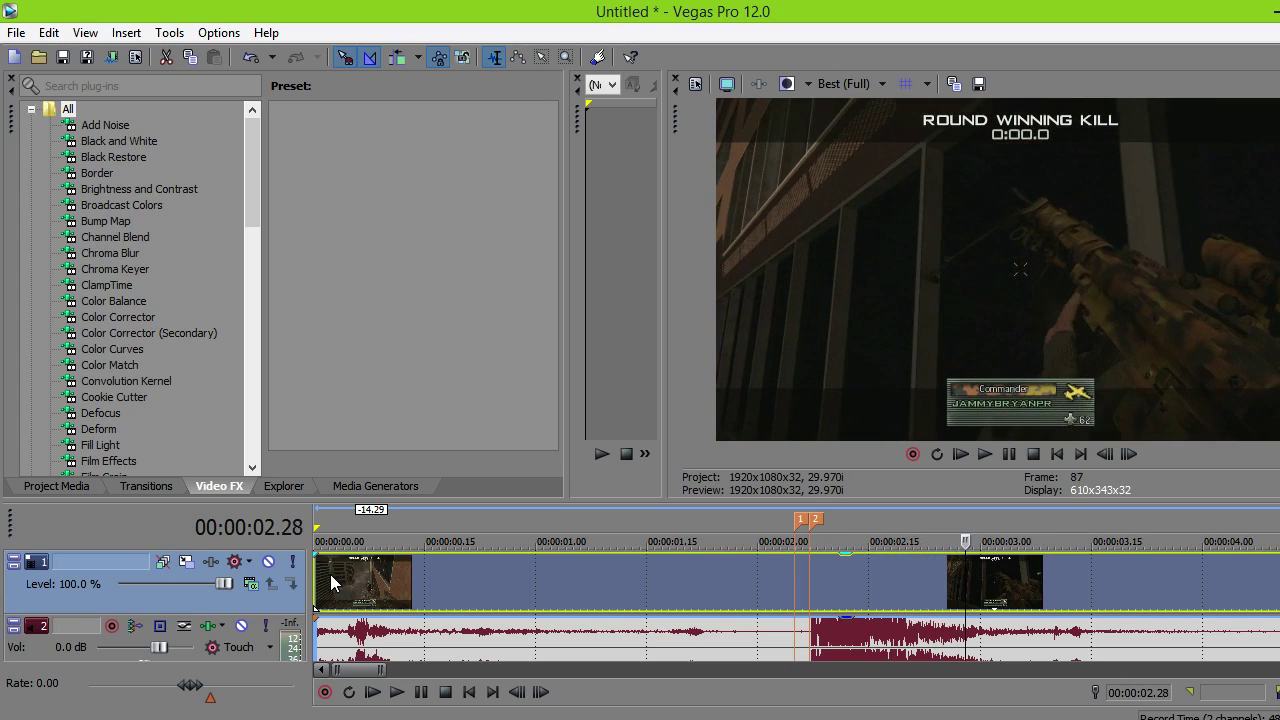
{"action": "key", "text": "Right"}
{"action": "key", "text": "m"}
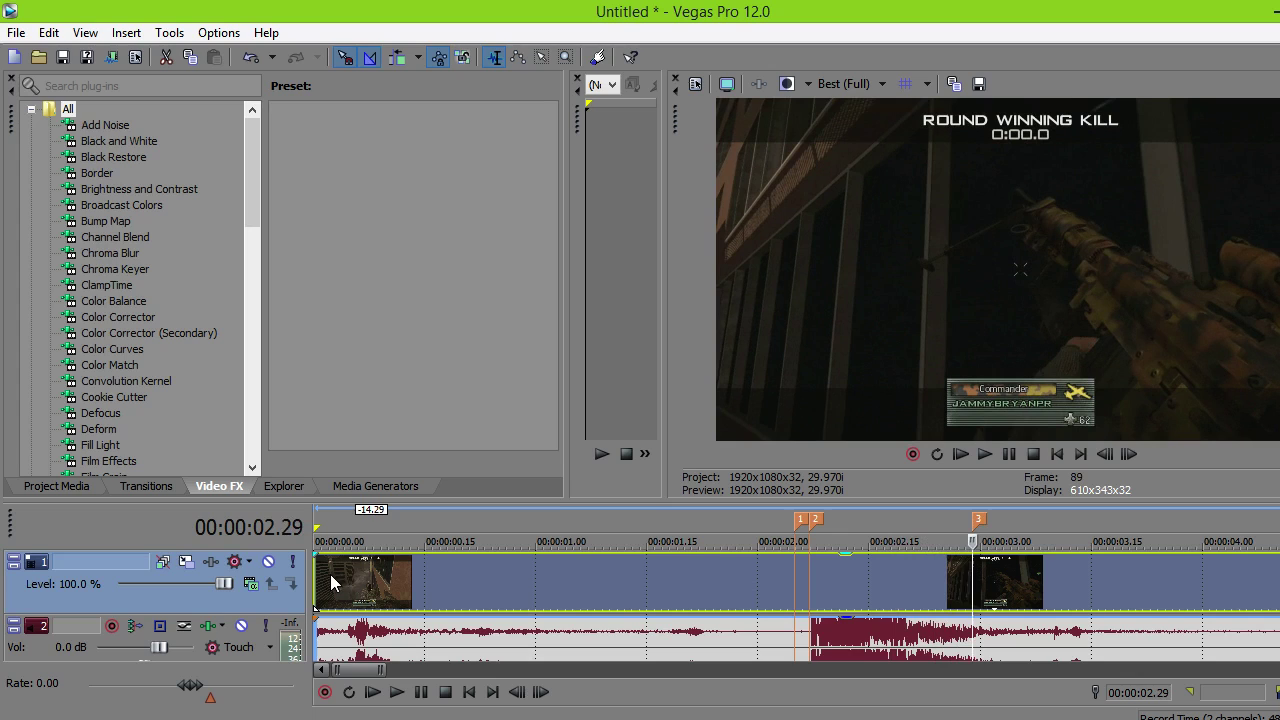
{"action": "left_click", "coordinate": [791, 580]}
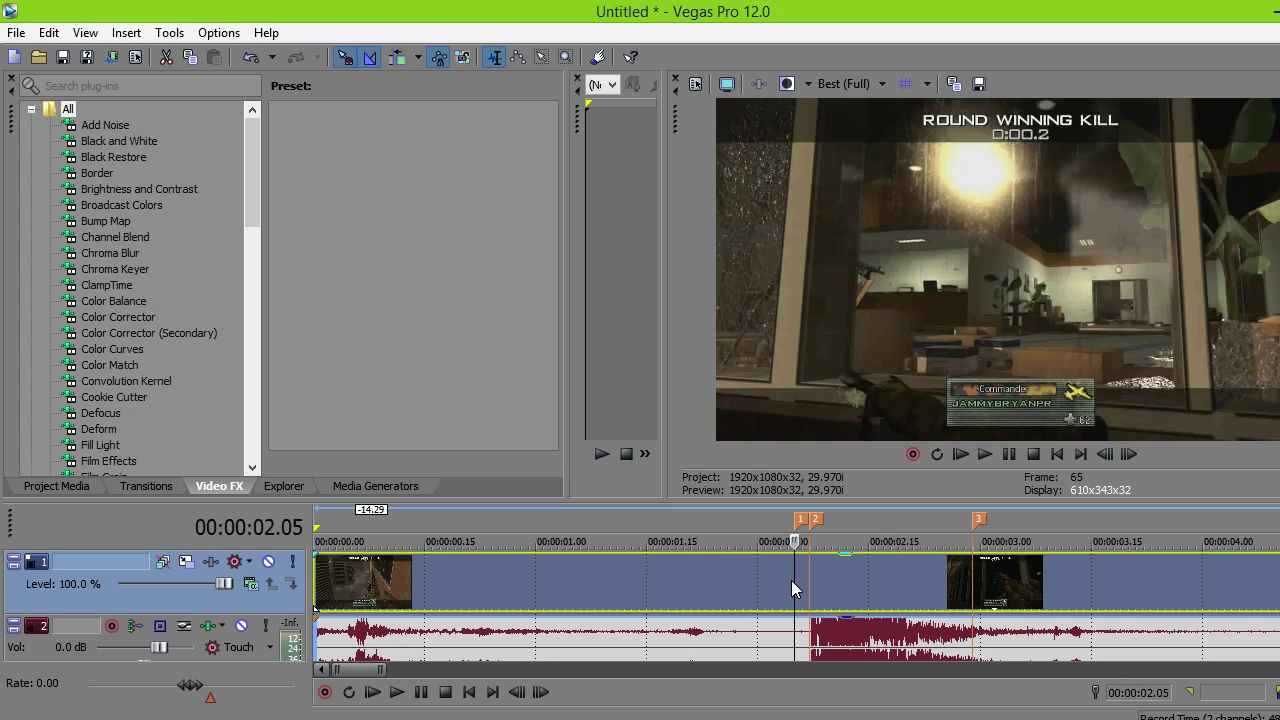
{"action": "scroll", "coordinate": [791, 580], "scroll_direction": "down", "scroll_amount": 5}
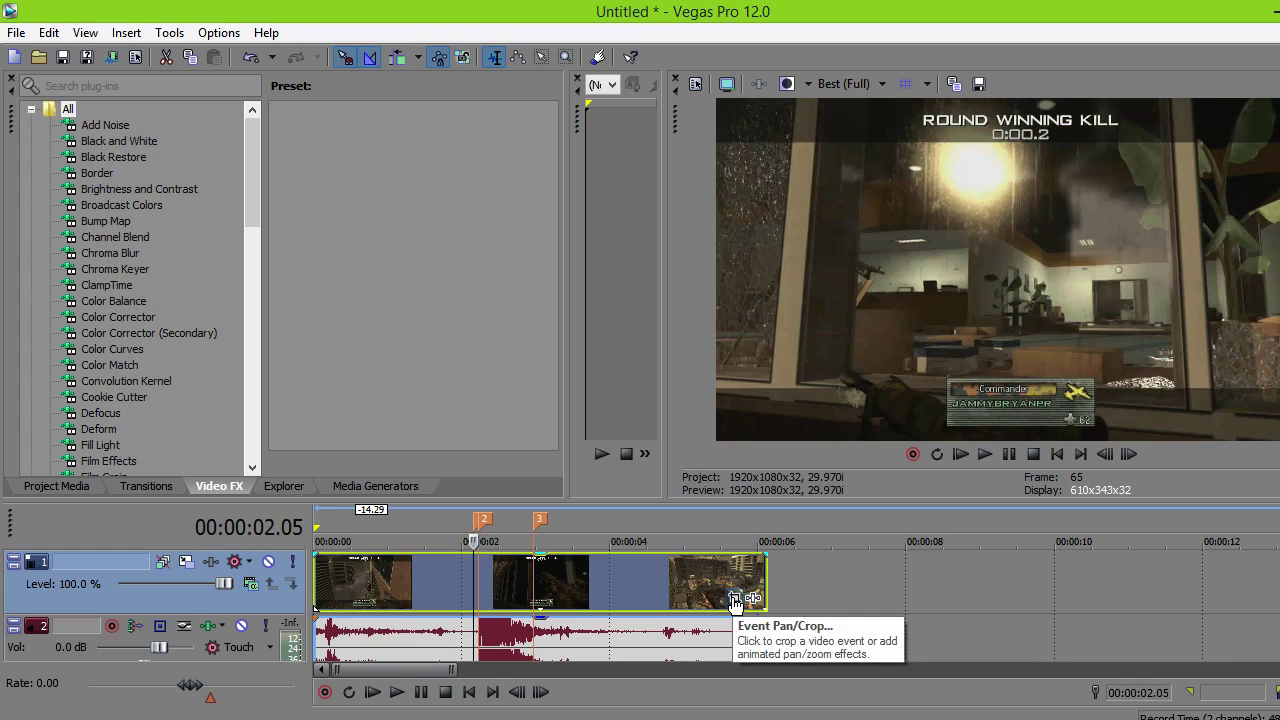
- Add Pan/Crop Position keyframes at 00:00:02.05 and 00:00:02.29
{"action": "left_click", "coordinate": [735, 600]}
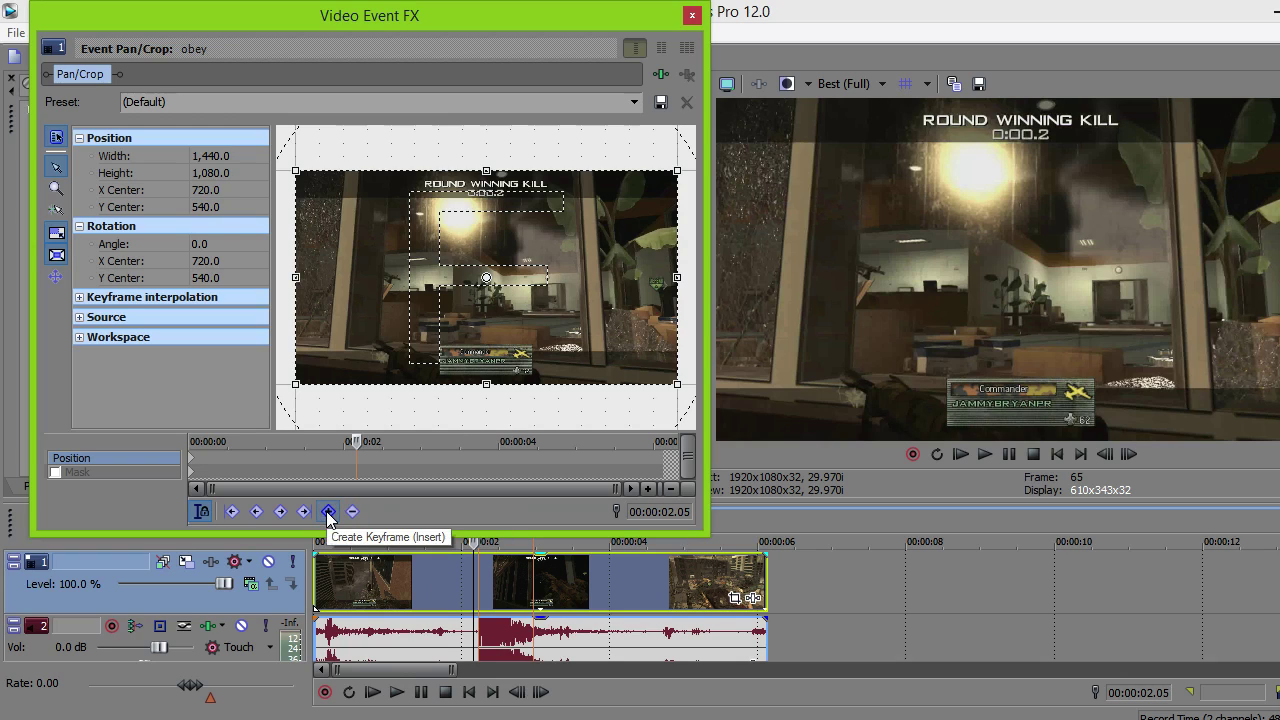
{"action": "left_click", "coordinate": [328, 511]}
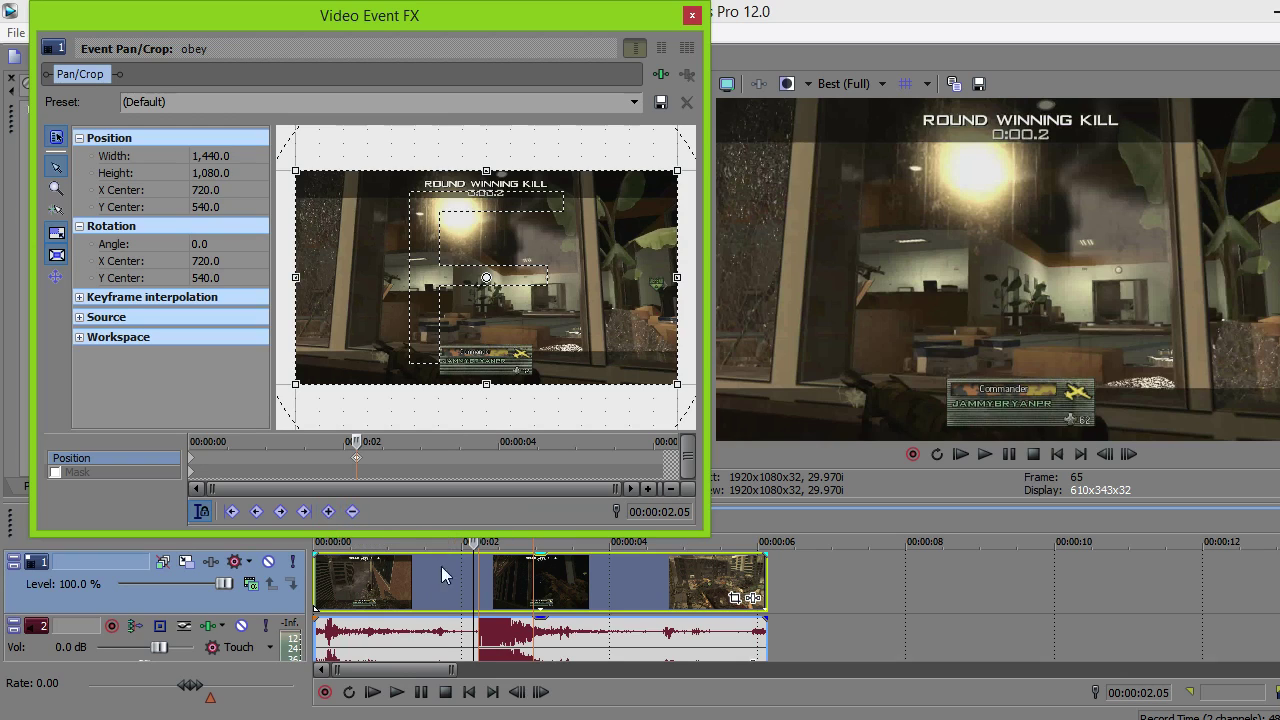
{"action": "left_click", "coordinate": [533, 597]}
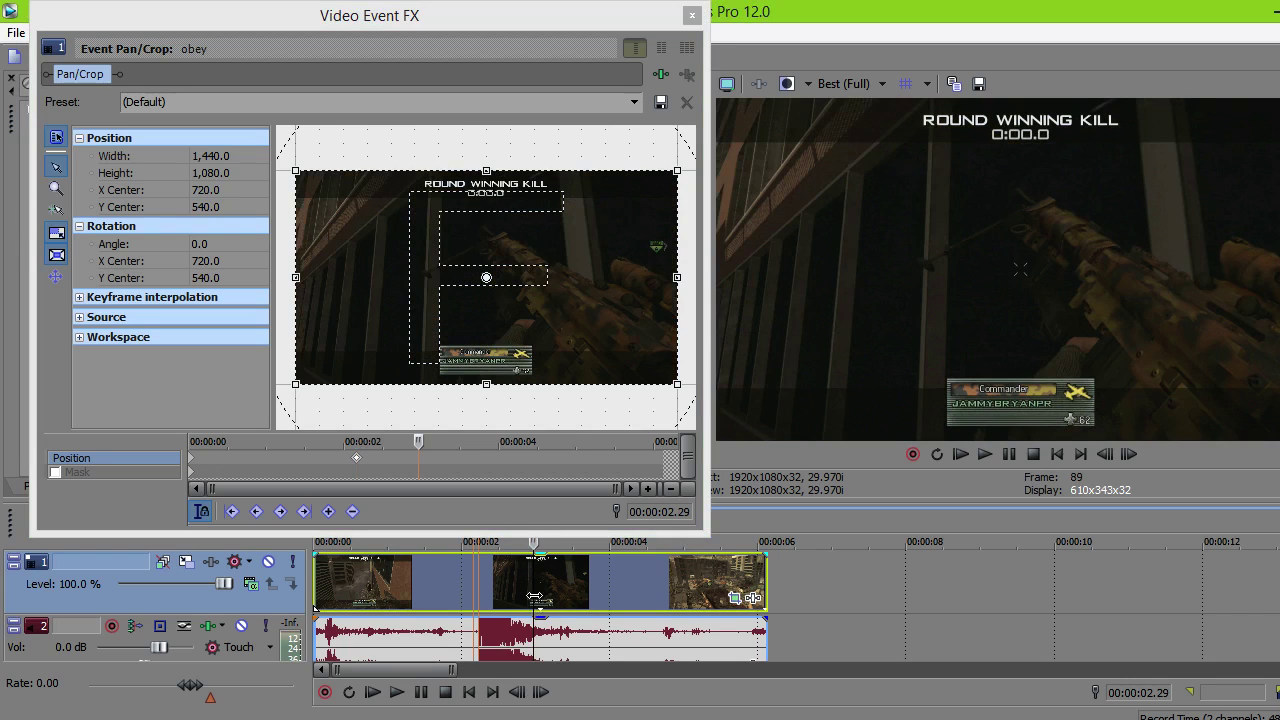
{"action": "left_click", "coordinate": [328, 511]}
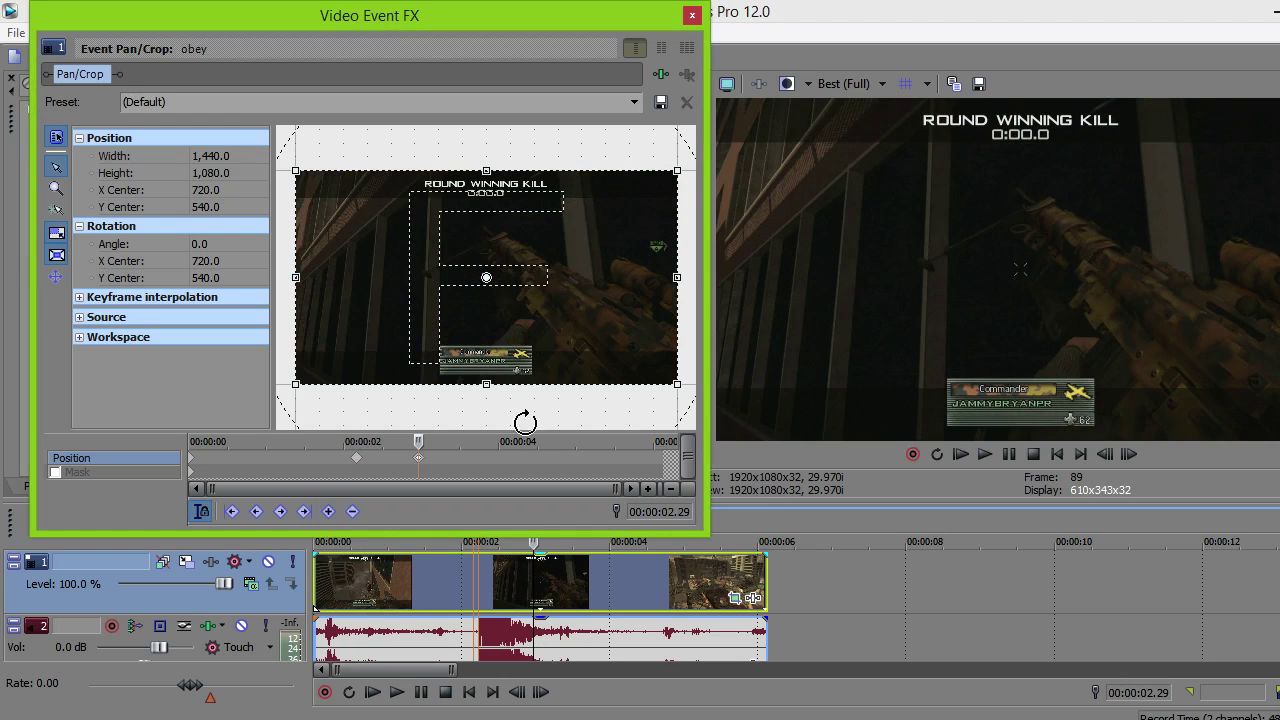
- At 00:00:02.07, shrink the crop to zoom in and tilt it about 4.7 degrees
{"action": "left_click", "coordinate": [478, 596]}
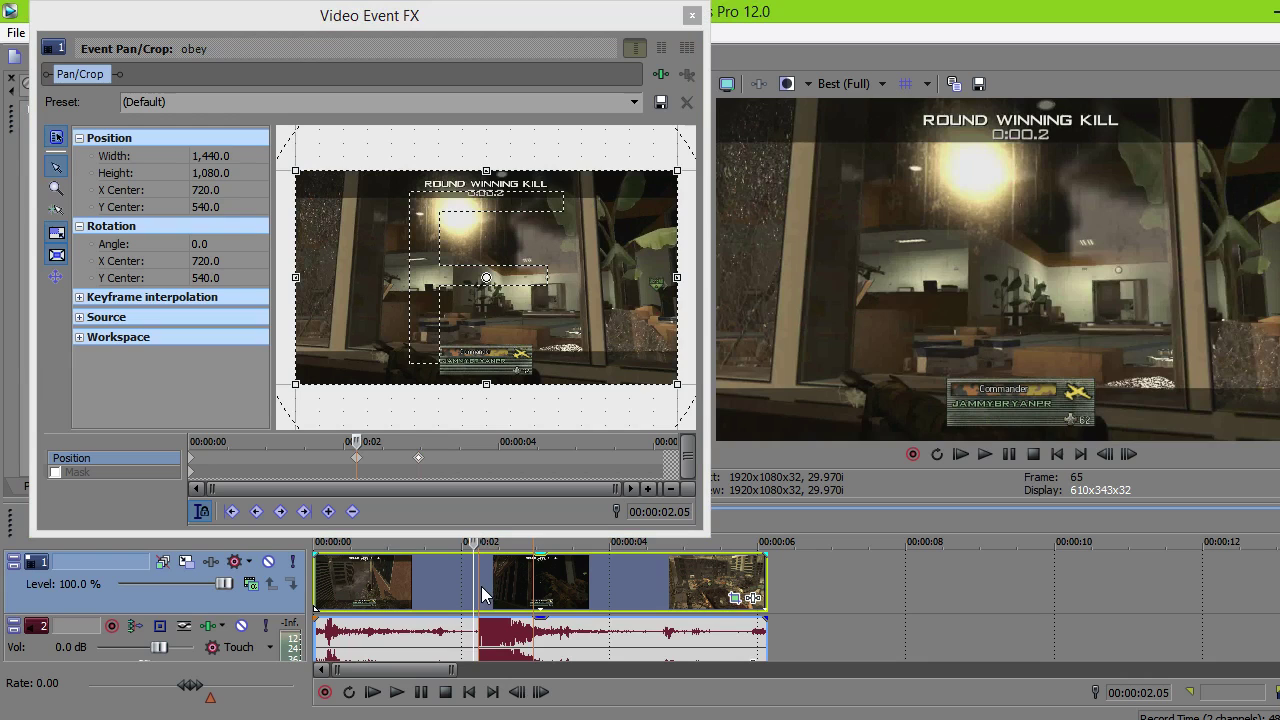
{"action": "left_click", "coordinate": [480, 587]}
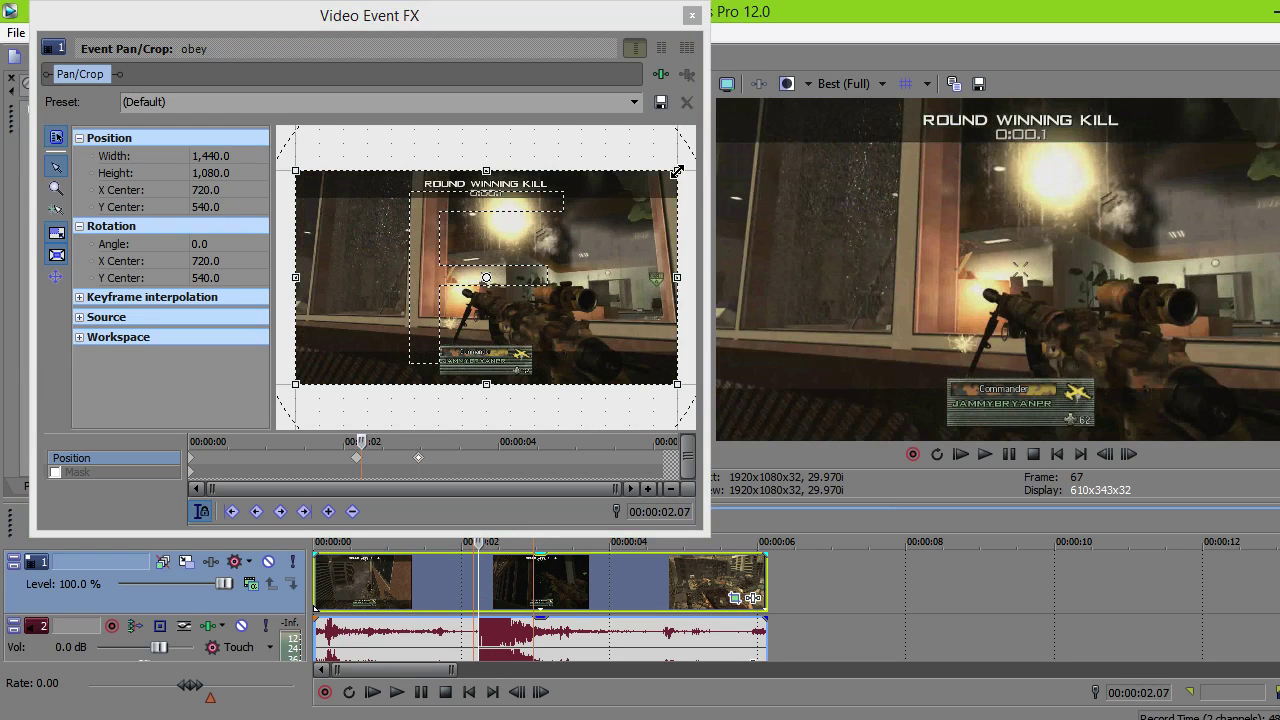
{"action": "left_click_drag", "start_coordinate": [677, 170], "coordinate": [648, 188]}
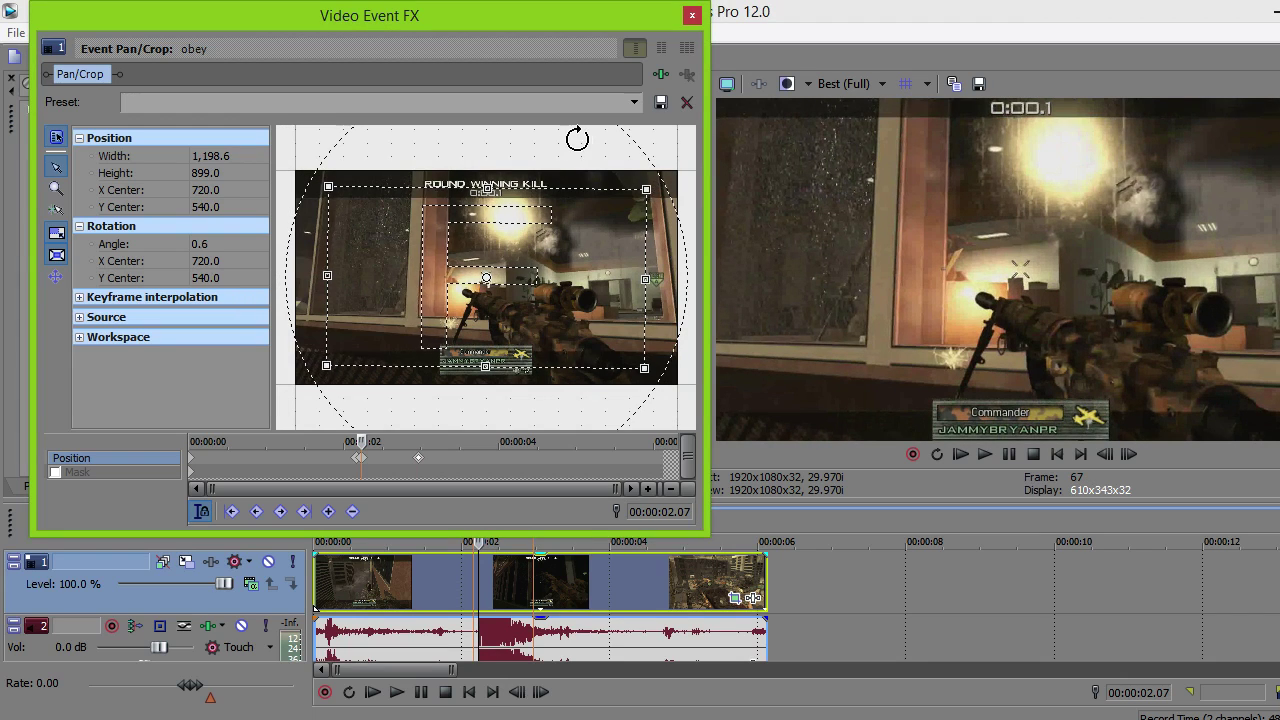
{"action": "mouse_move", "coordinate": [577, 134]}
{"action": "left_mouse_down"}
{"action": "mouse_move", "coordinate": [595, 144]}
{"action": "mouse_move", "coordinate": [571, 157]}
{"action": "left_mouse_up"}
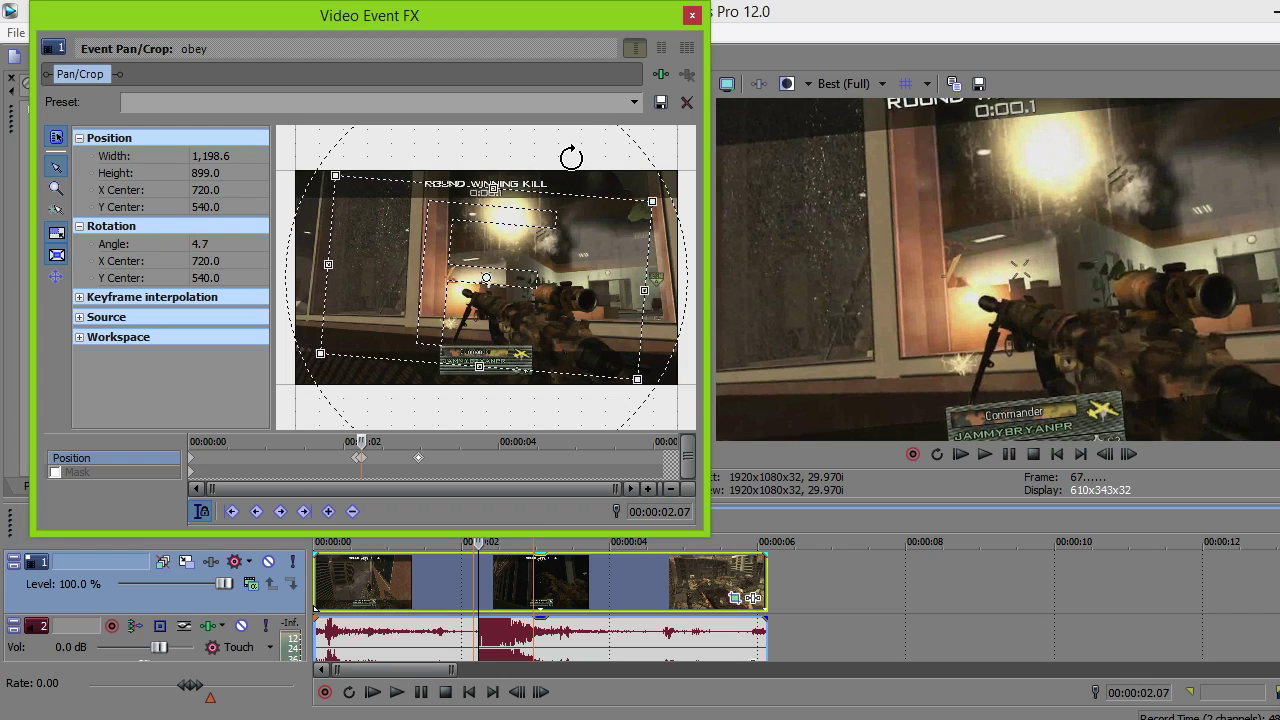
- Close Pan/Crop, set a 1–5.25 second loop region, and preview it looping, then stop
{"action": "left_click", "coordinate": [691, 15]}
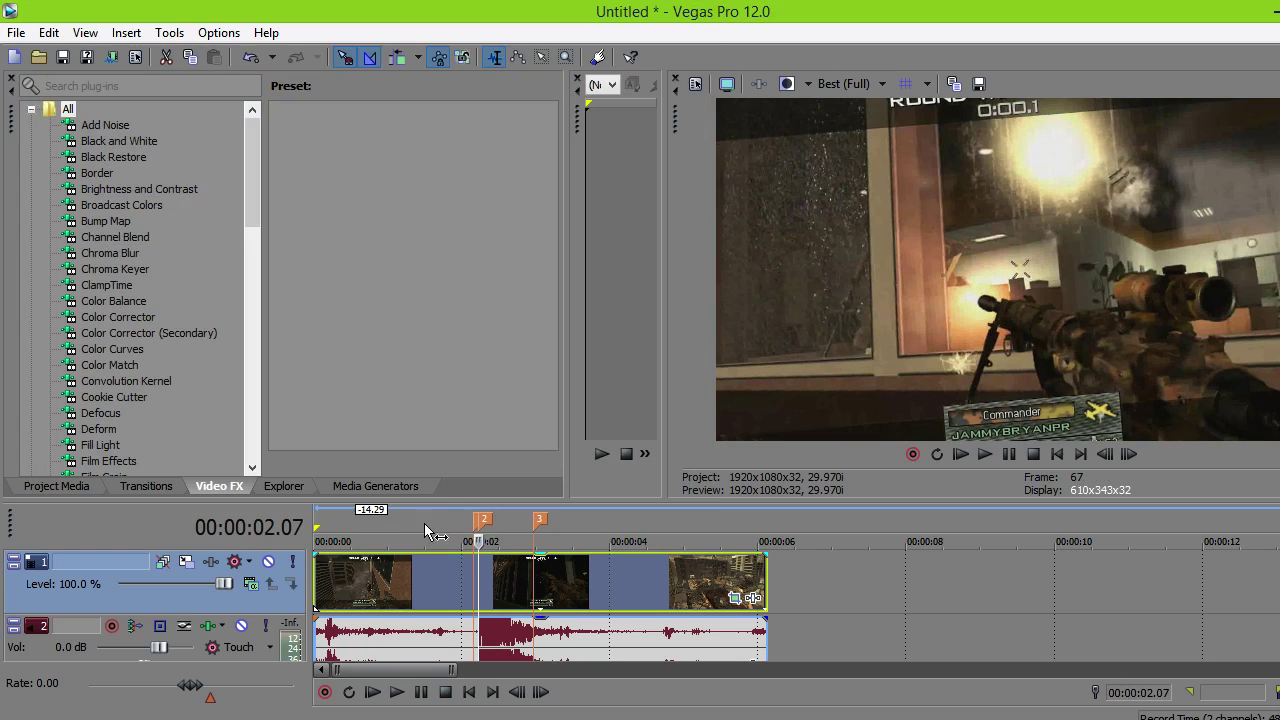
{"action": "left_click_drag", "start_coordinate": [390, 530], "coordinate": [745, 527]}
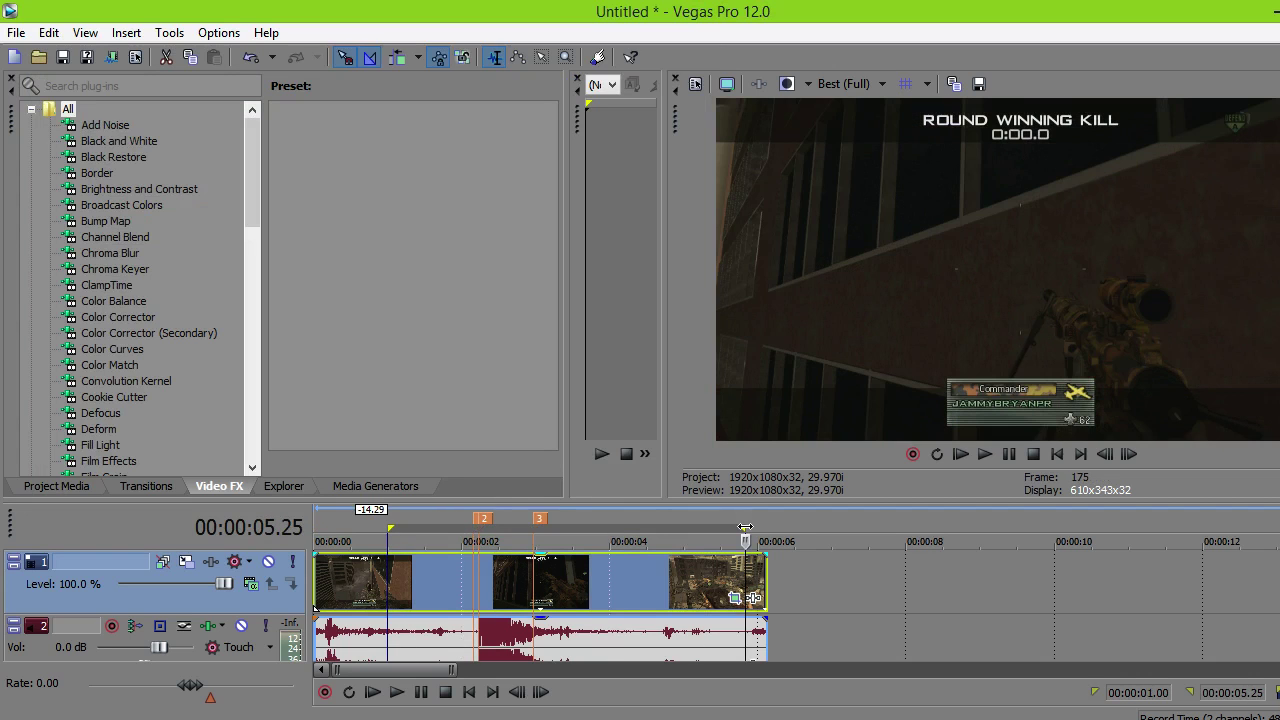
{"action": "key", "text": "space"}
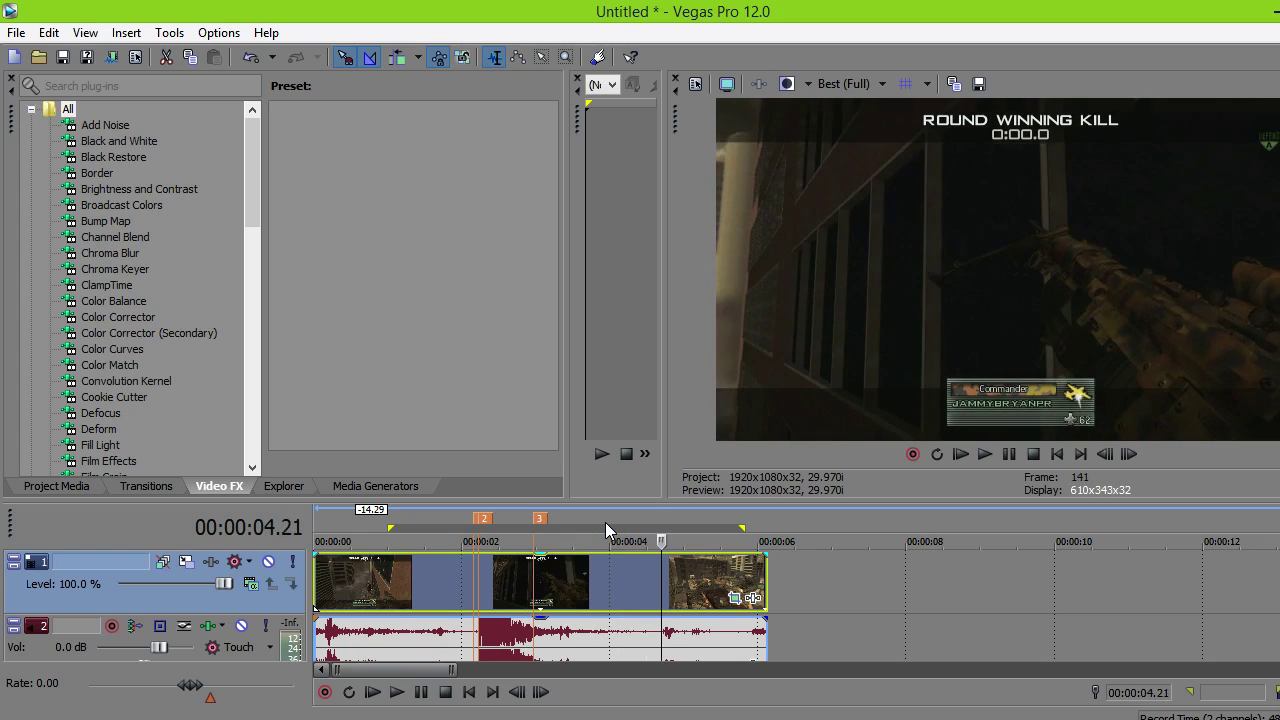
{"action": "key", "text": "space"}
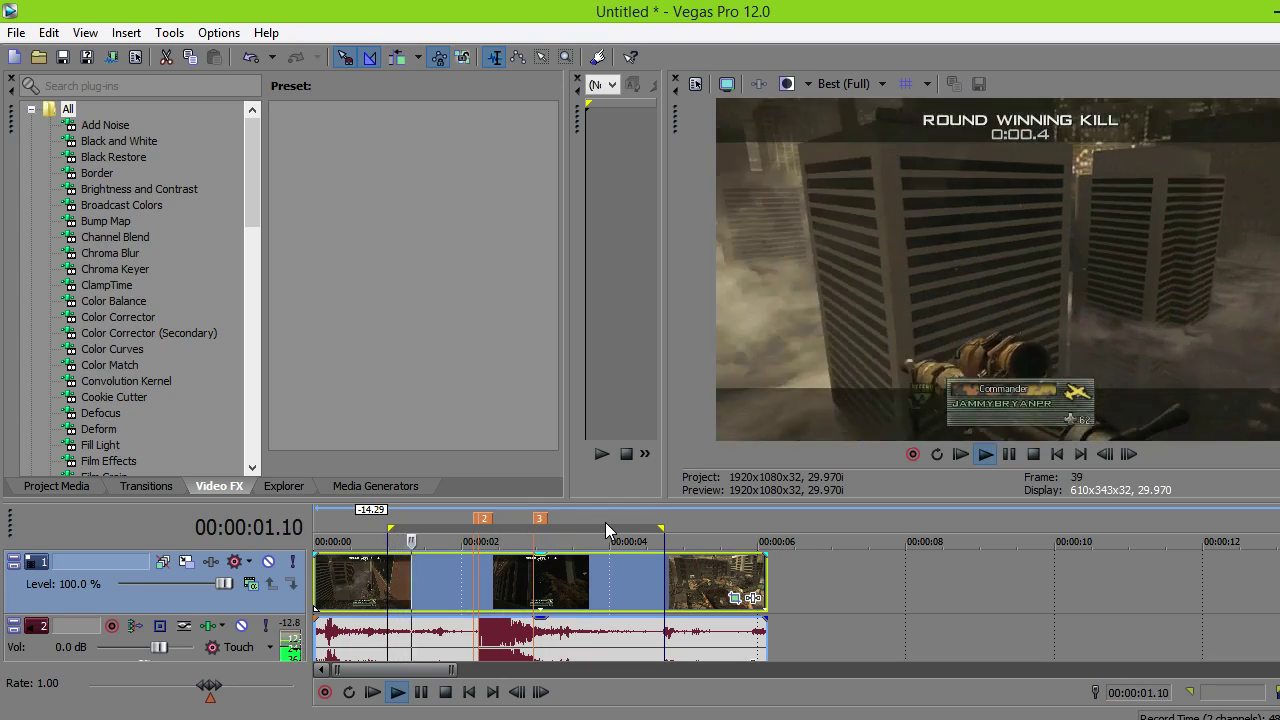
{"action": "key", "text": "space"}
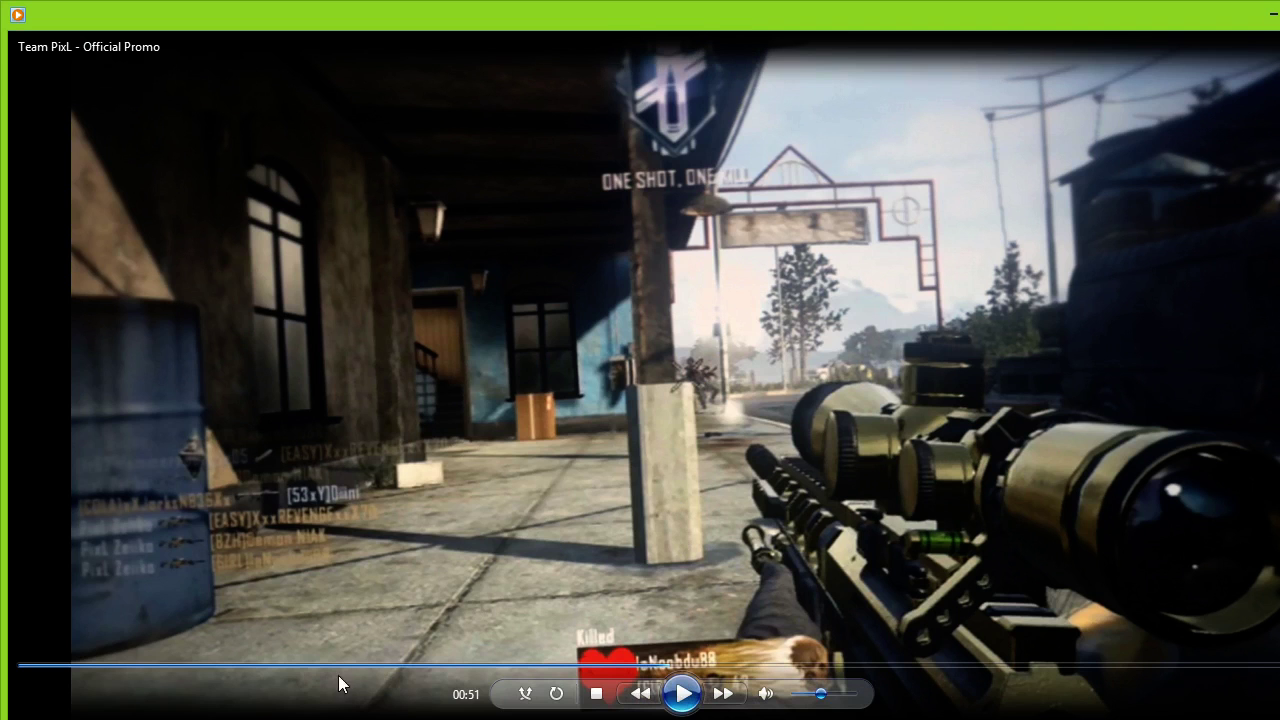
- Rewind the Team PixL promo in Windows Media Player to its beginning
{"action": "left_click", "coordinate": [57, 667]}
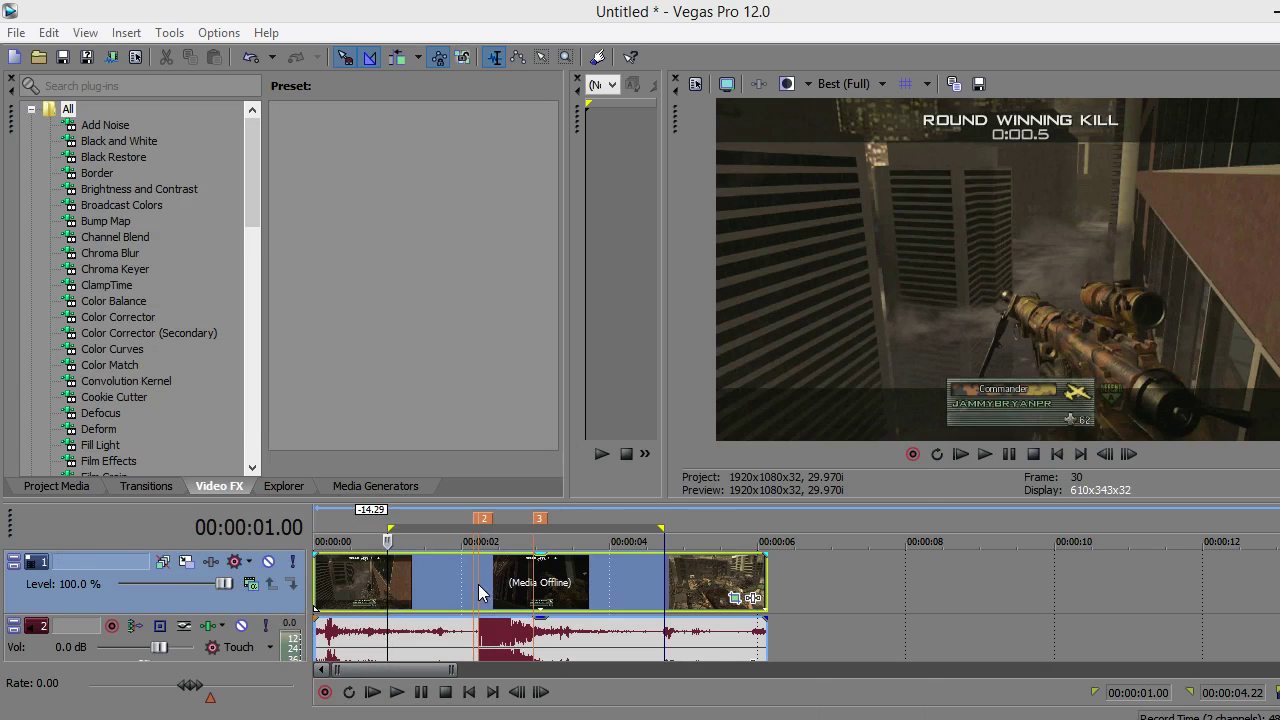
- Reopen Pan/Crop and delete the keyframes at 02.07, 02.29 and 02.05
{"action": "left_click", "coordinate": [477, 588]}
{"action": "left_click", "coordinate": [733, 598]}
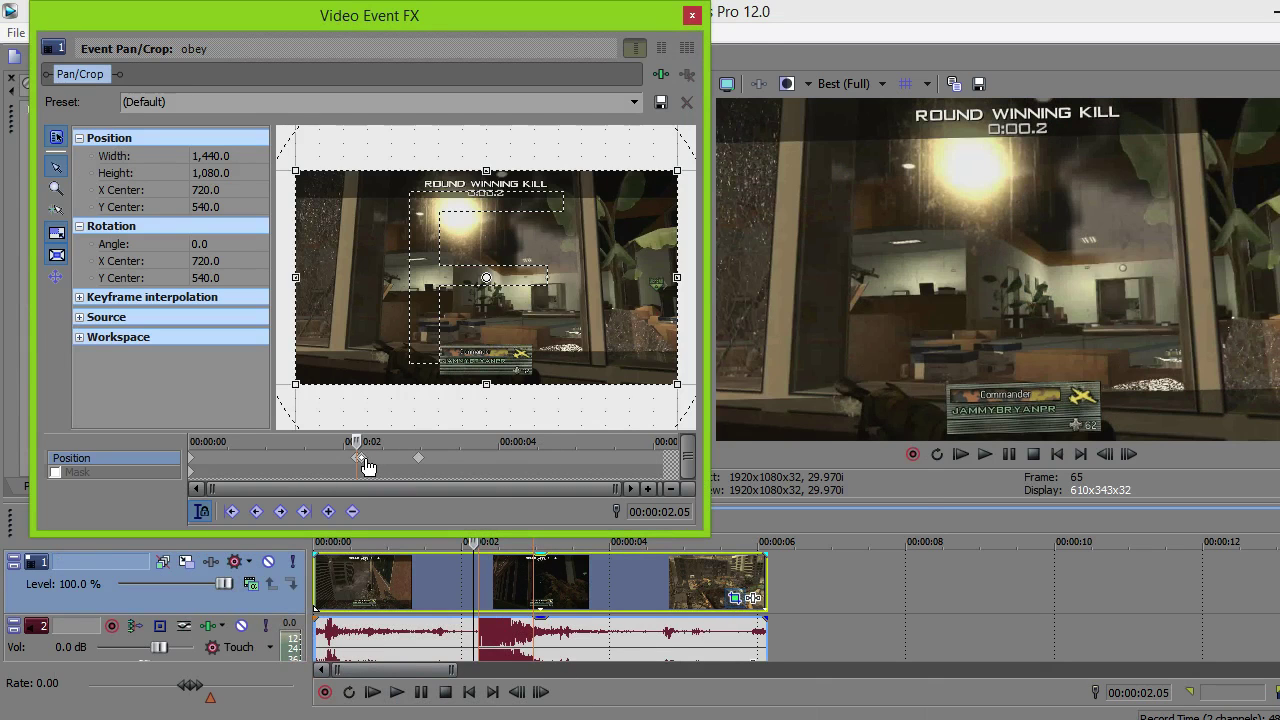
{"action": "left_click", "coordinate": [365, 460]}
{"action": "right_click", "coordinate": [365, 460]}
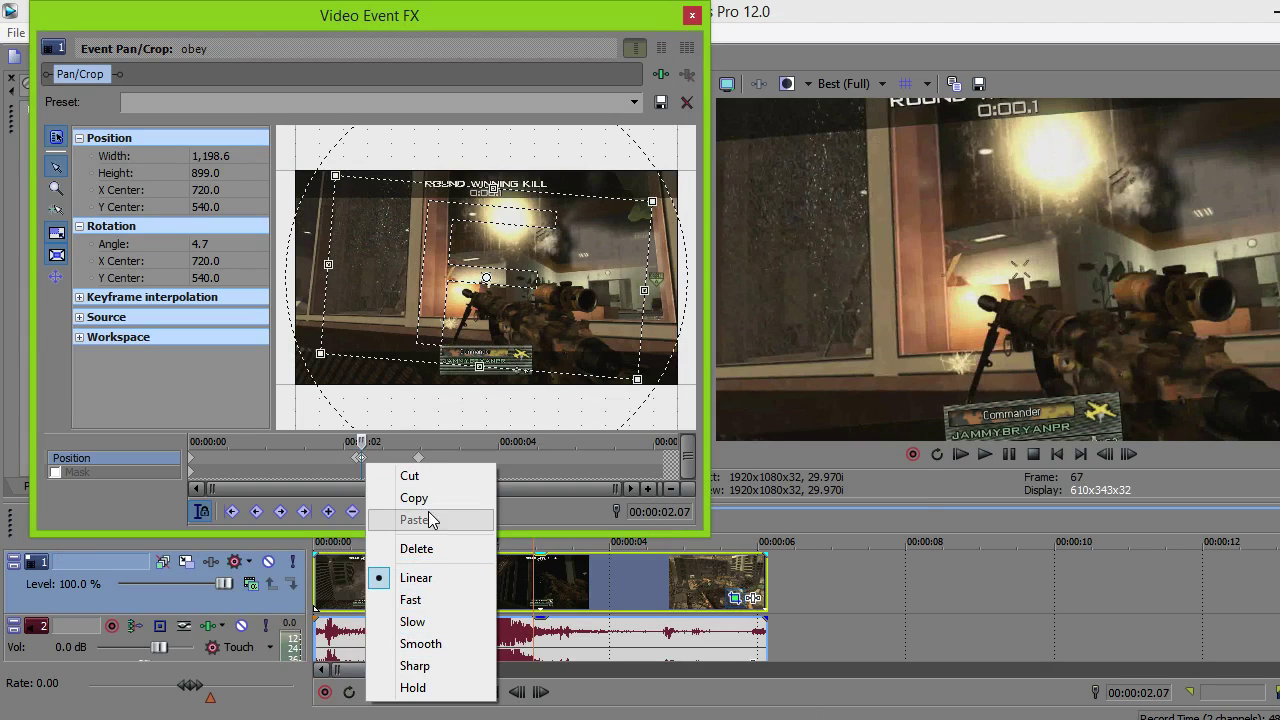
{"action": "left_click", "coordinate": [416, 548]}
{"action": "right_click", "coordinate": [418, 457]}
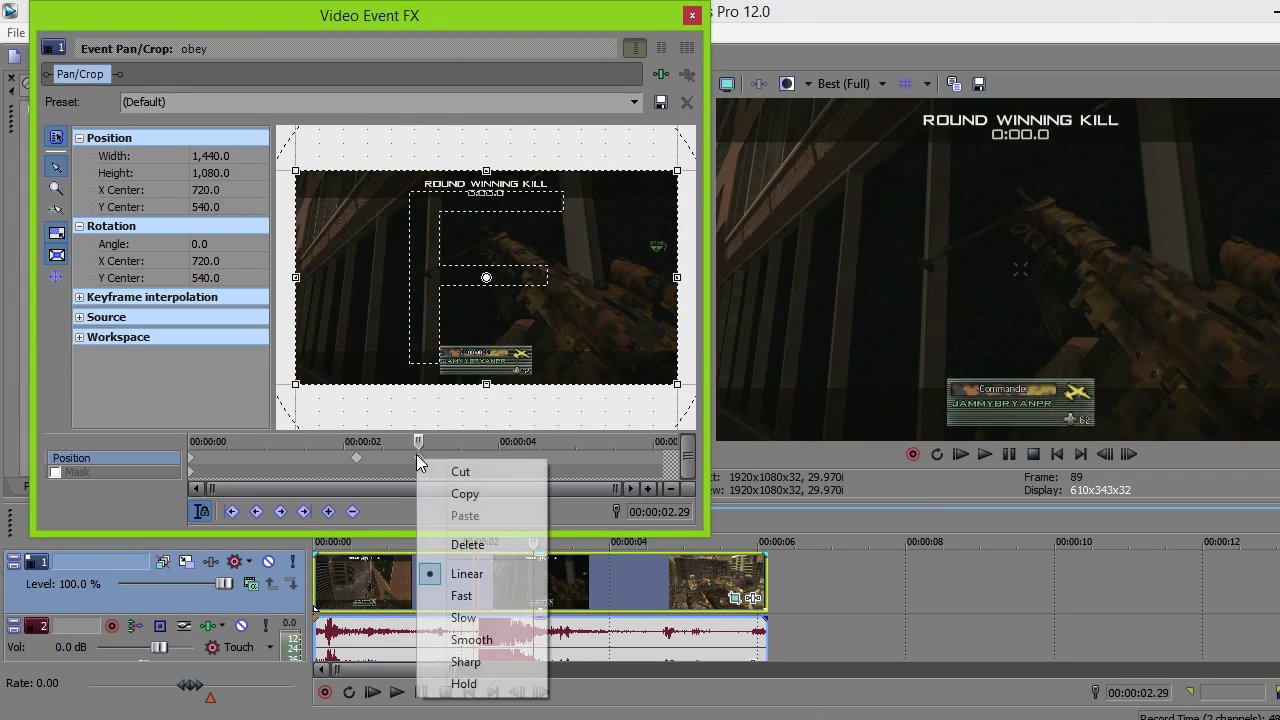
{"action": "left_click", "coordinate": [478, 548]}
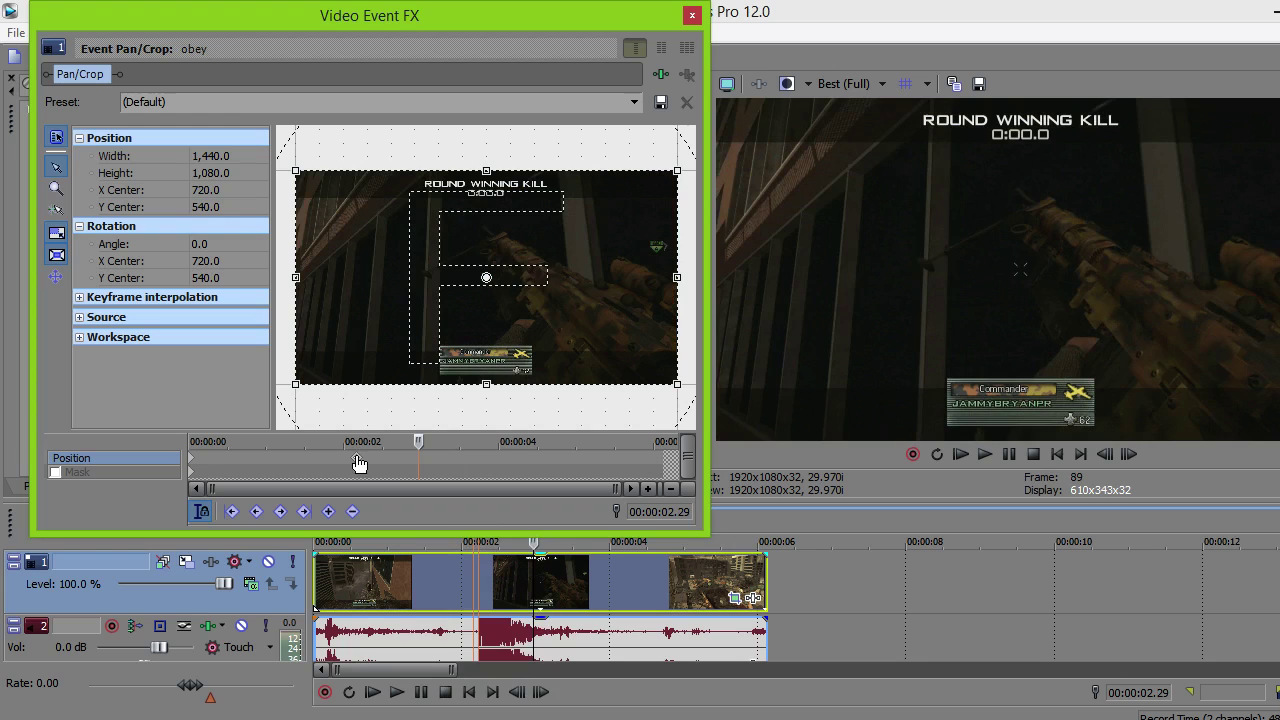
{"action": "right_click", "coordinate": [356, 457]}
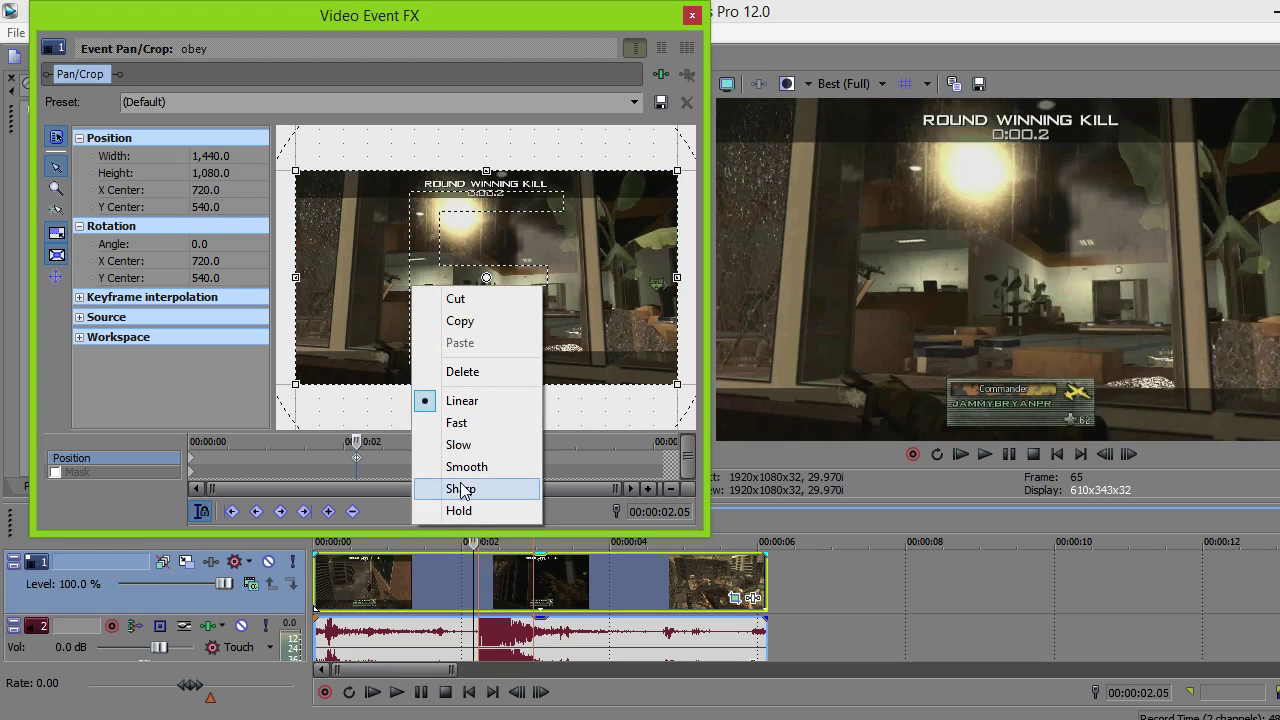
{"action": "left_click", "coordinate": [504, 376]}
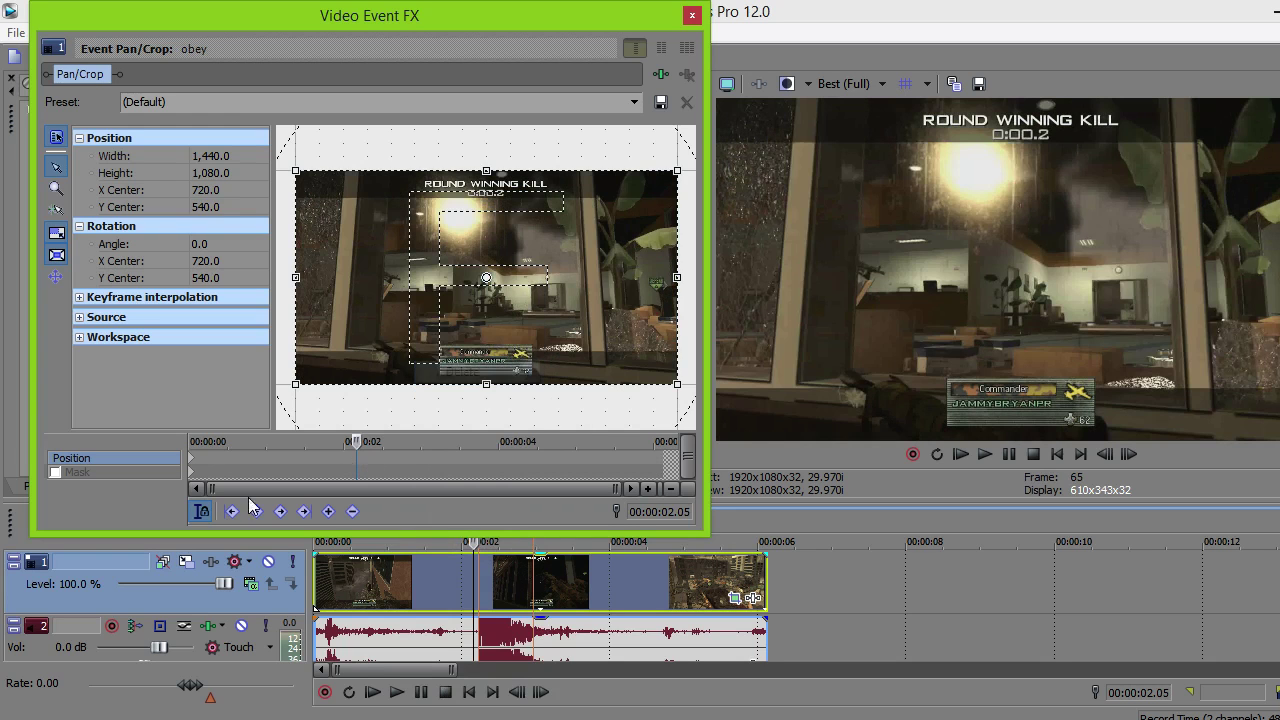
- Jump to the keyframe track's end and back to the clip's start
{"action": "left_click", "coordinate": [191, 461]}
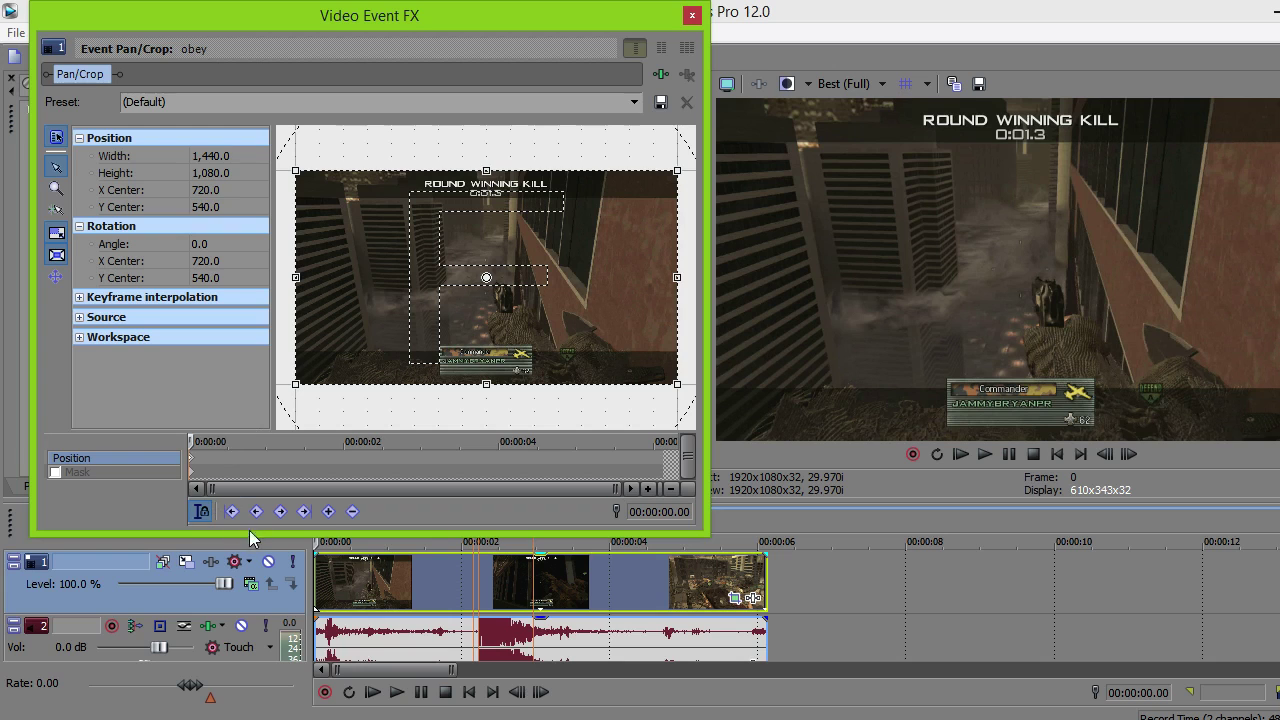
{"action": "left_click", "coordinate": [657, 459]}
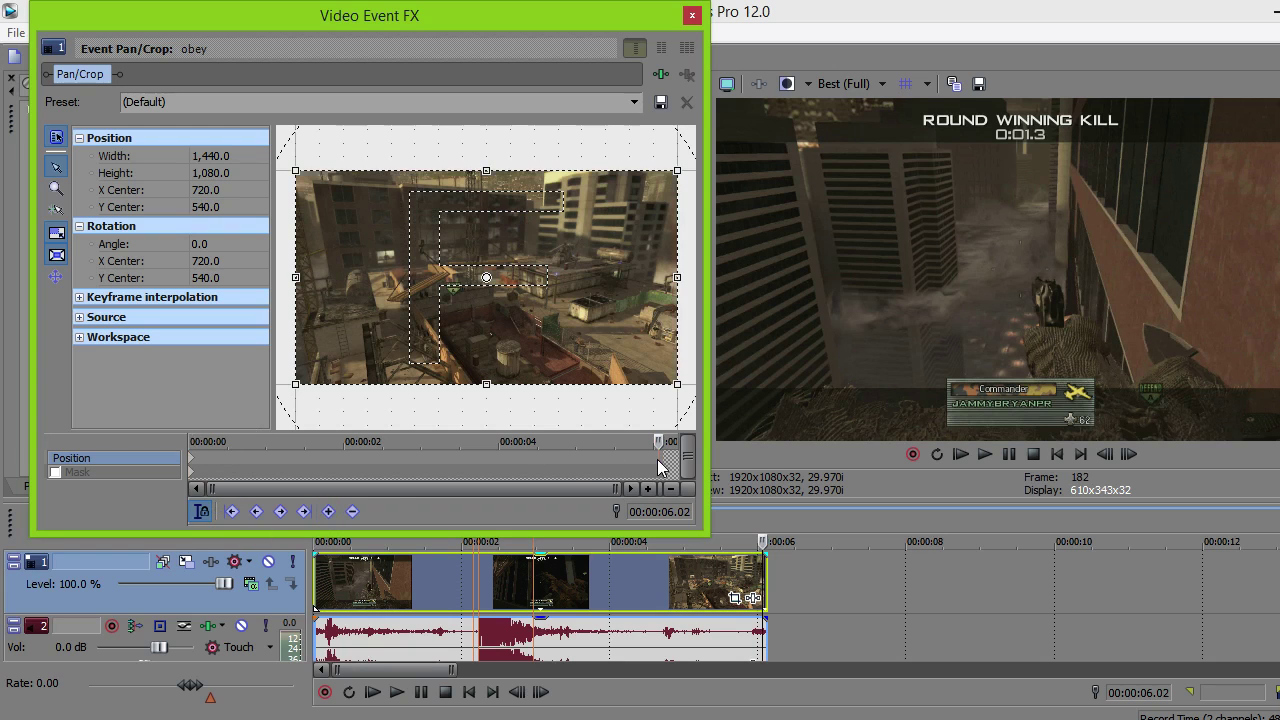
{"action": "left_click", "coordinate": [191, 463]}
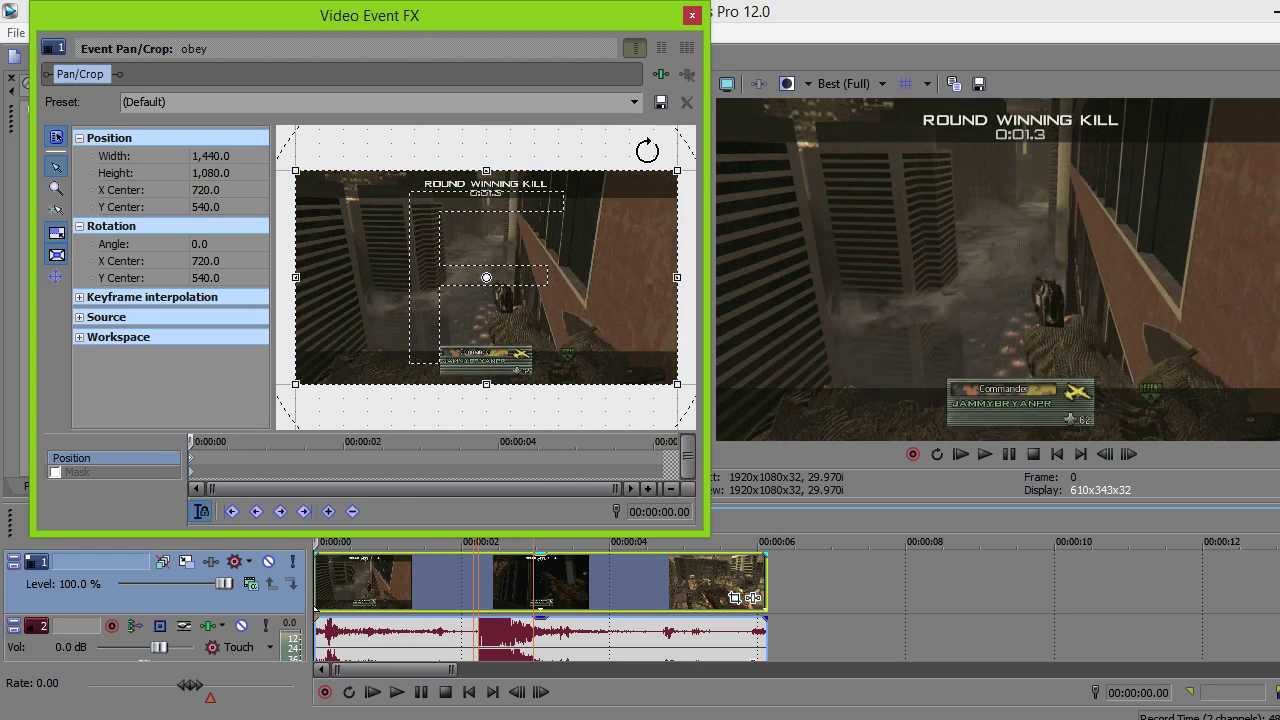
- Zoom in the first frame, then add early shake keyframes, tilting to about 2.5 degrees
{"action": "left_click_drag", "start_coordinate": [677, 171], "coordinate": [667, 181]}
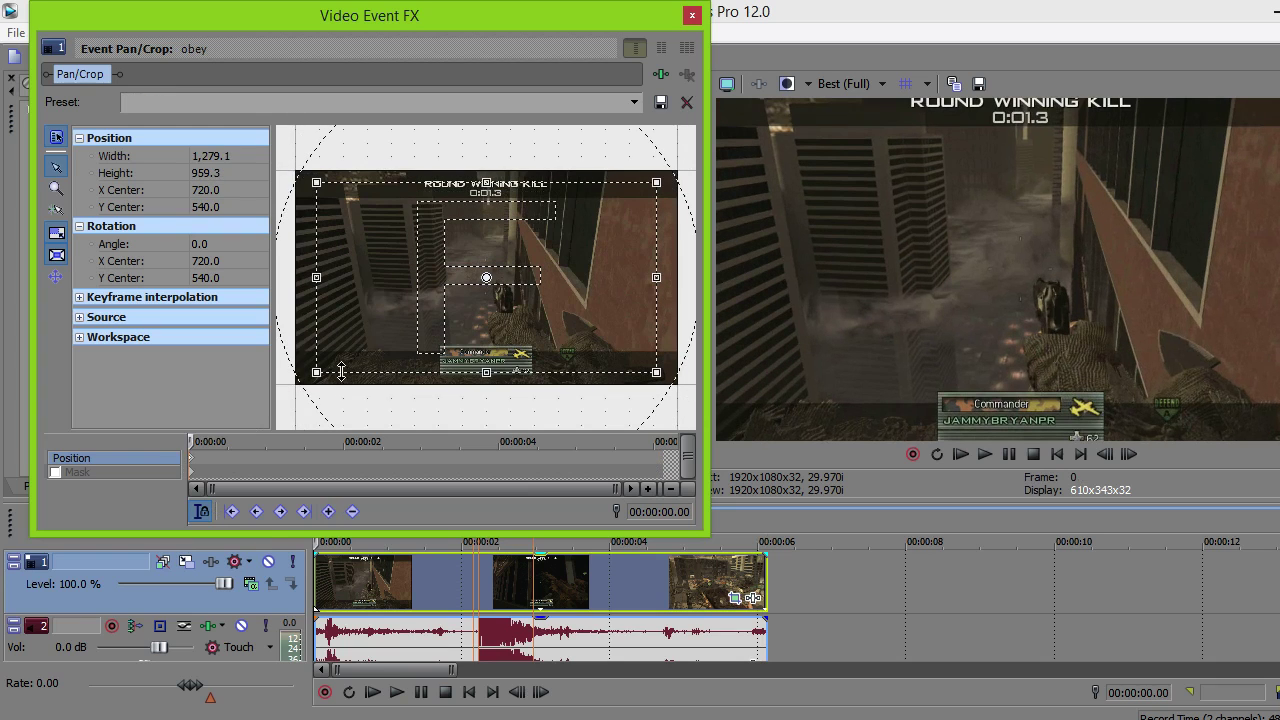
{"action": "left_click", "coordinate": [1129, 455]}
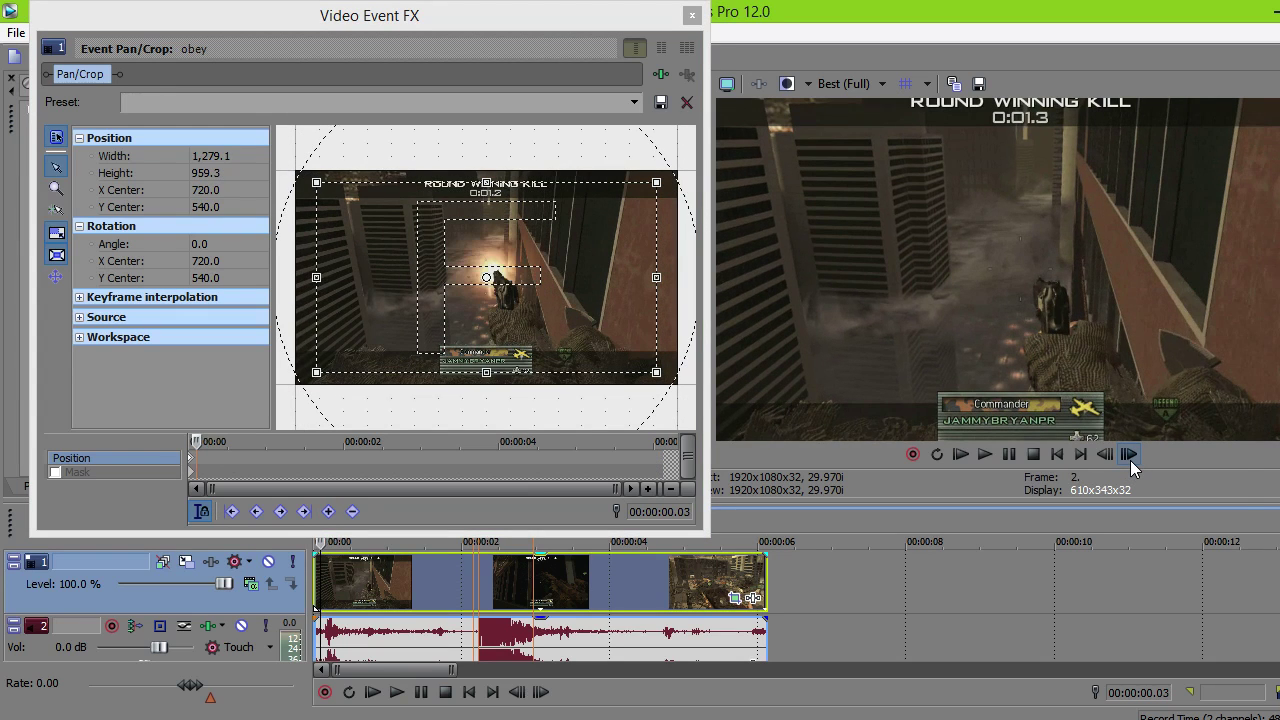
{"action": "left_click", "coordinate": [1129, 455]}
{"action": "left_click_drag", "start_coordinate": [672, 196], "coordinate": [675, 194]}
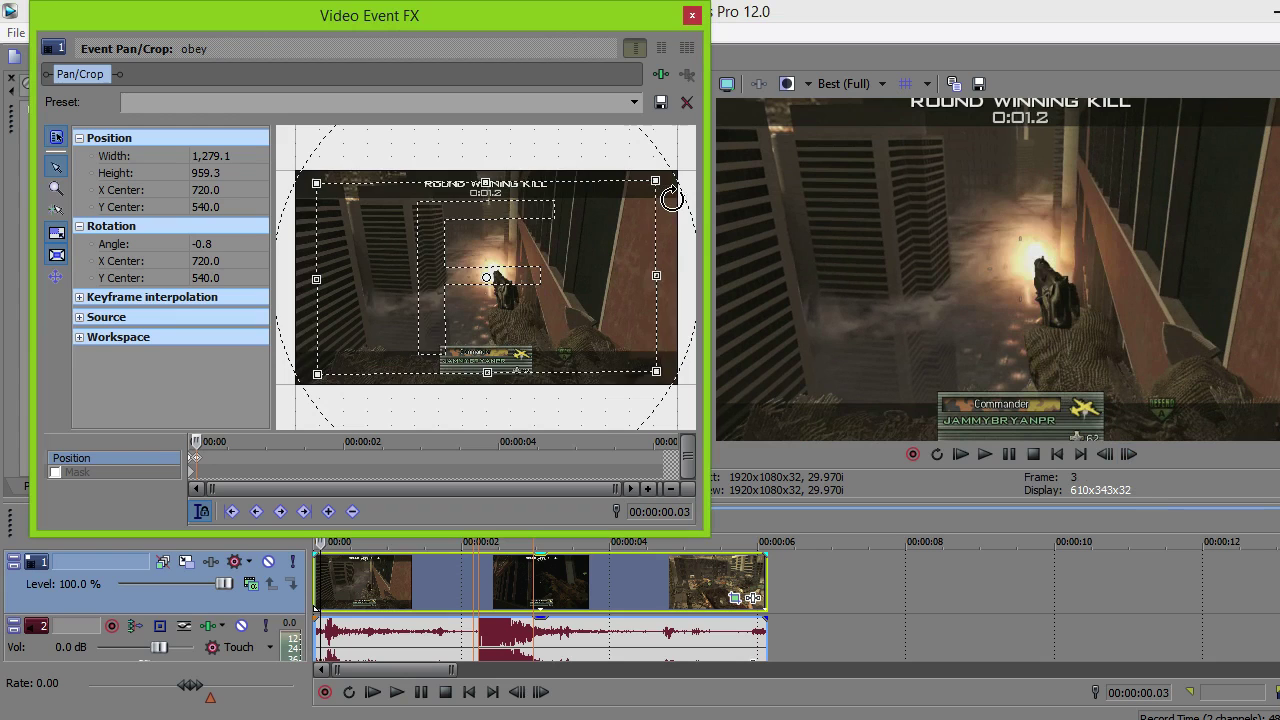
{"action": "mouse_move", "coordinate": [583, 244]}
{"action": "left_mouse_down"}
{"action": "mouse_move", "coordinate": [546, 245]}
{"action": "mouse_move", "coordinate": [572, 239]}
{"action": "left_mouse_up"}
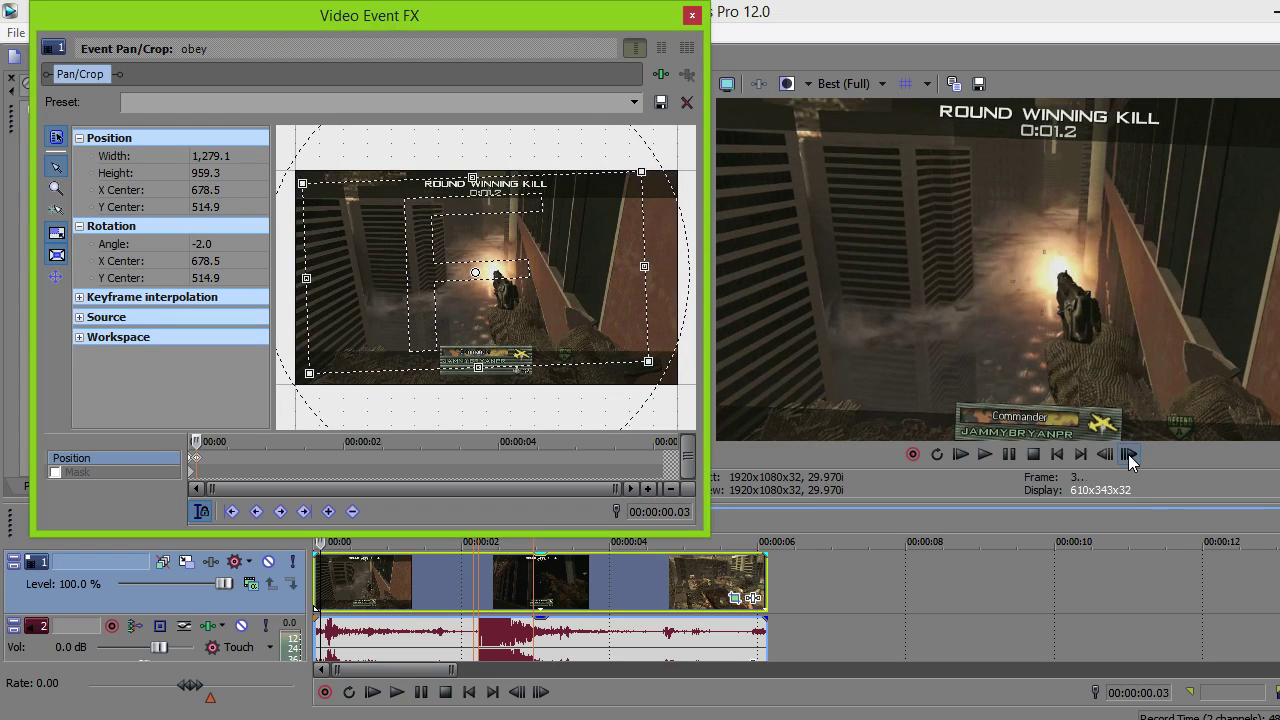
{"action": "left_click", "coordinate": [1128, 454]}
{"action": "left_click", "coordinate": [1128, 454]}
{"action": "left_click_drag", "start_coordinate": [686, 276], "coordinate": [689, 290]}
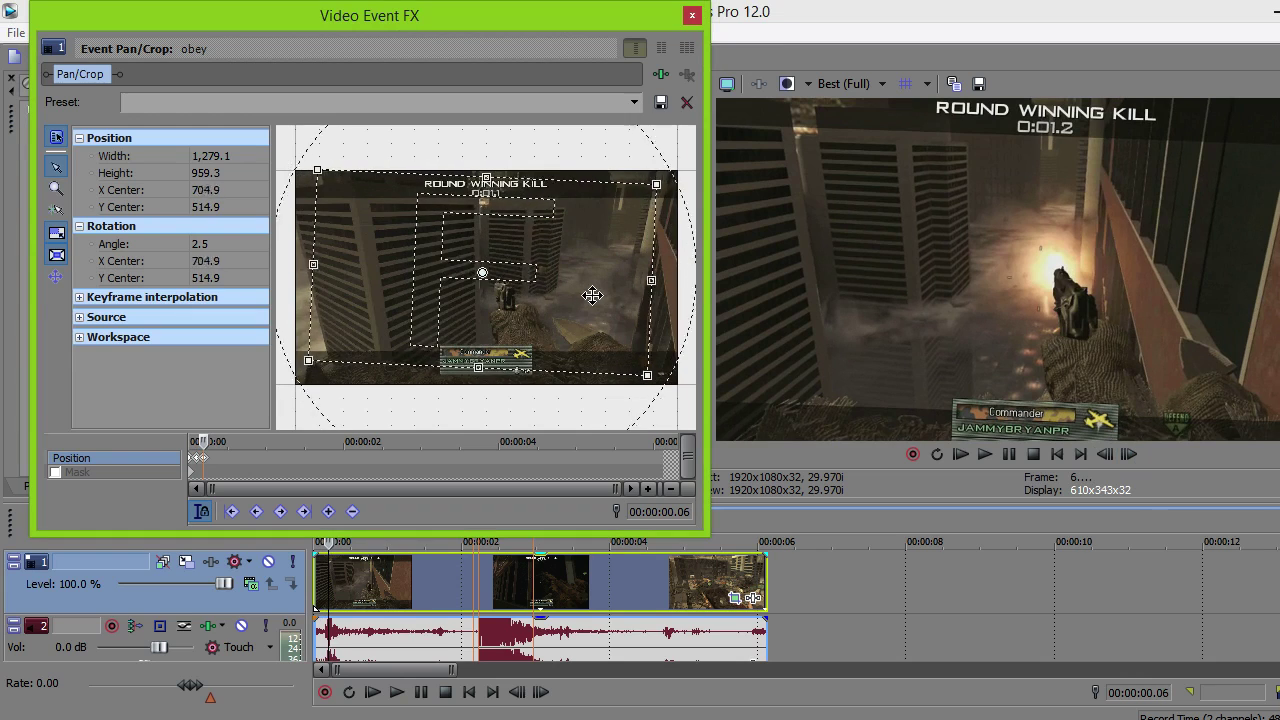
{"action": "left_click_drag", "start_coordinate": [592, 295], "coordinate": [602, 299]}
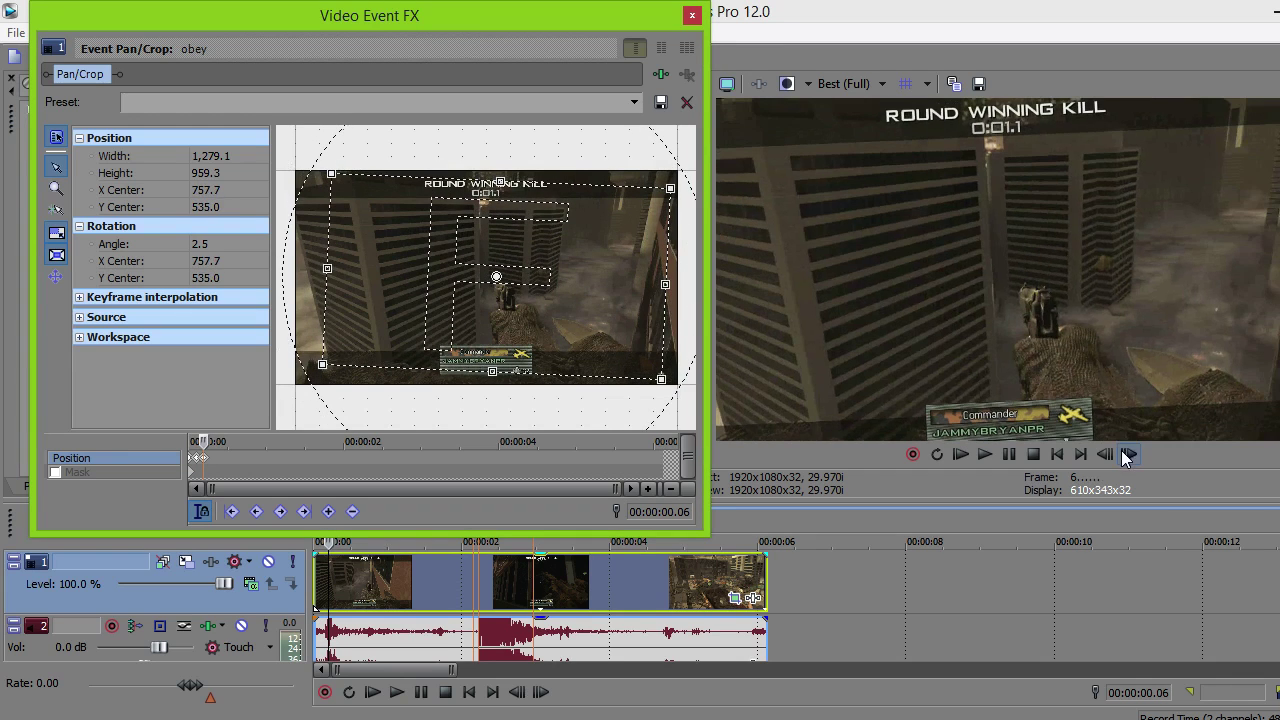
- Add further shake keyframes every few frames, alternating crop tilt and left/right shifts
{"action": "left_click", "coordinate": [1128, 454]}
{"action": "left_click", "coordinate": [1128, 454]}
{"action": "left_click_drag", "start_coordinate": [690, 314], "coordinate": [690, 308]}
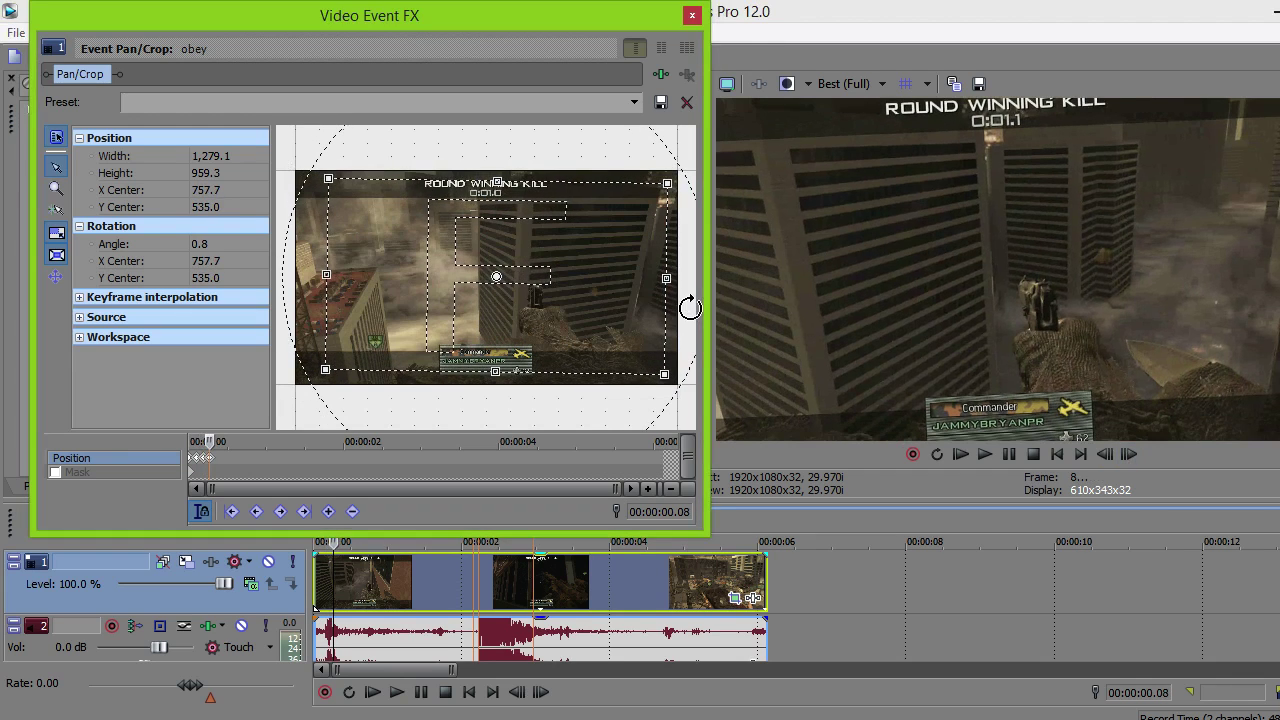
{"action": "left_click_drag", "start_coordinate": [498, 320], "coordinate": [481, 331]}
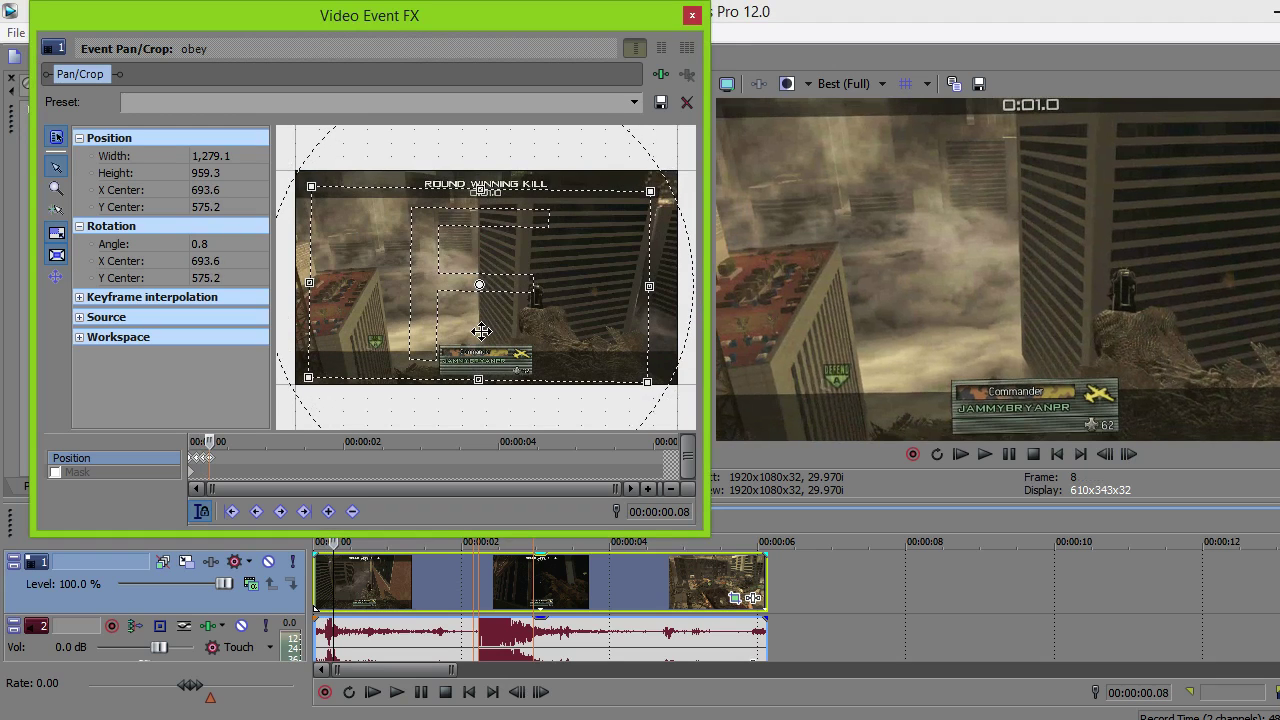
{"action": "left_click", "coordinate": [1128, 453]}
{"action": "left_click", "coordinate": [1128, 453]}
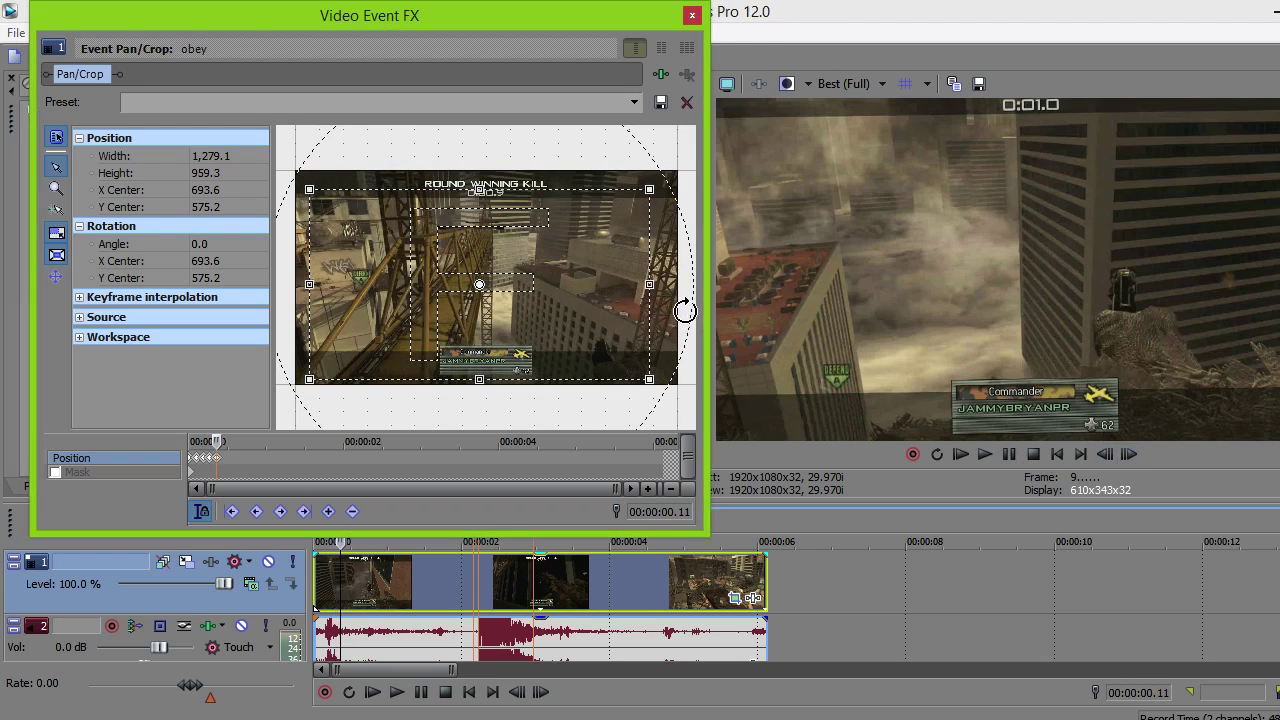
{"action": "left_click_drag", "start_coordinate": [684, 311], "coordinate": [683, 300]}
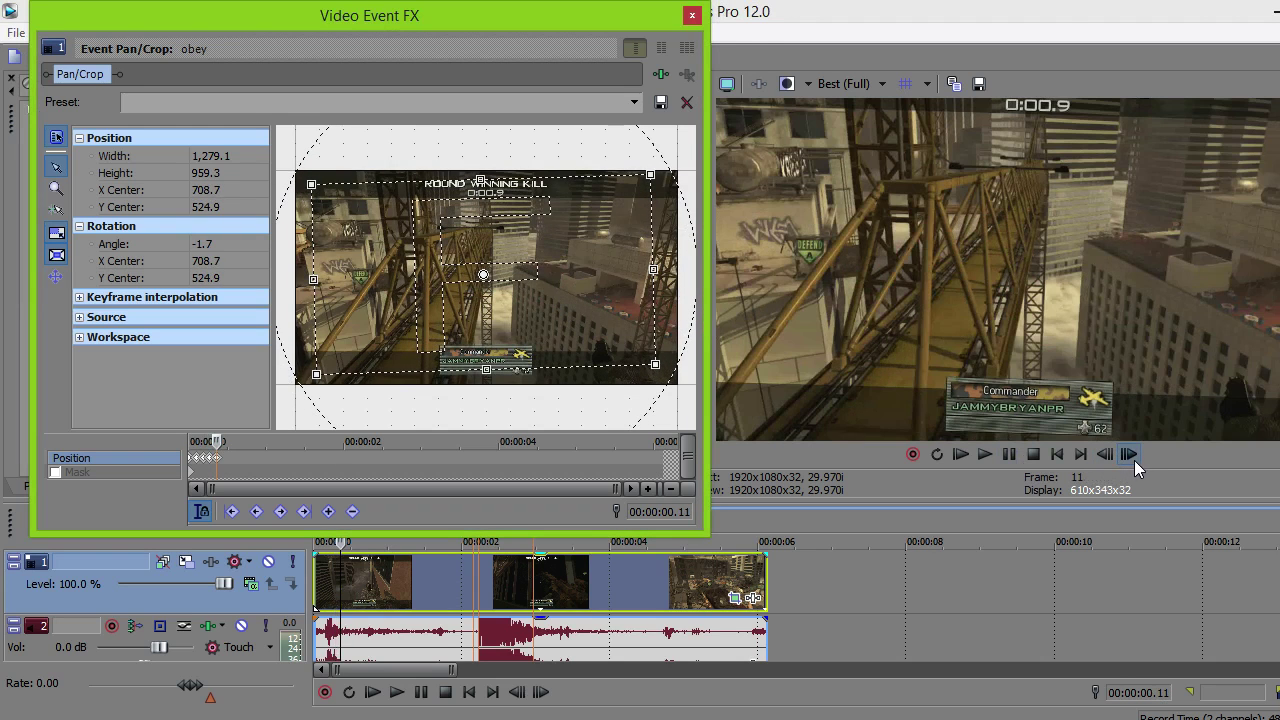
{"action": "left_click", "coordinate": [1128, 453]}
{"action": "left_click", "coordinate": [1128, 453]}
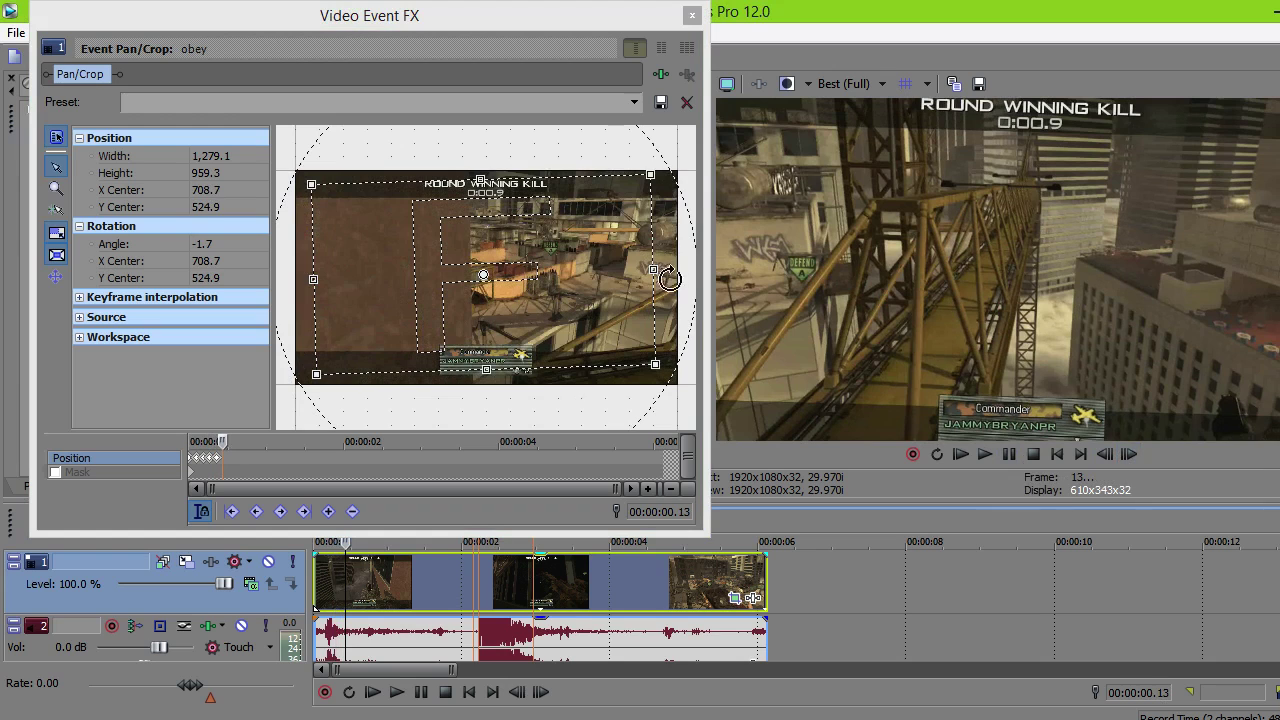
{"action": "left_click_drag", "start_coordinate": [669, 278], "coordinate": [669, 285]}
{"action": "left_click_drag", "start_coordinate": [551, 288], "coordinate": [567, 285]}
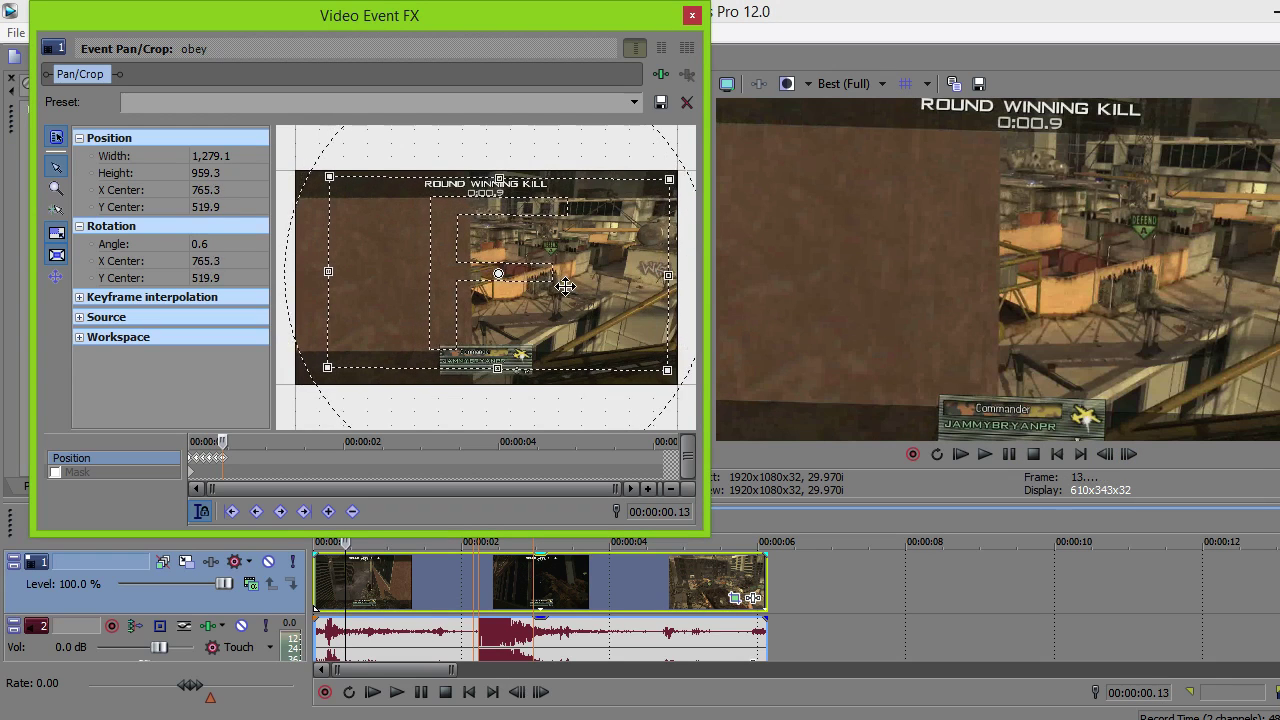
{"action": "left_click", "coordinate": [1129, 450]}
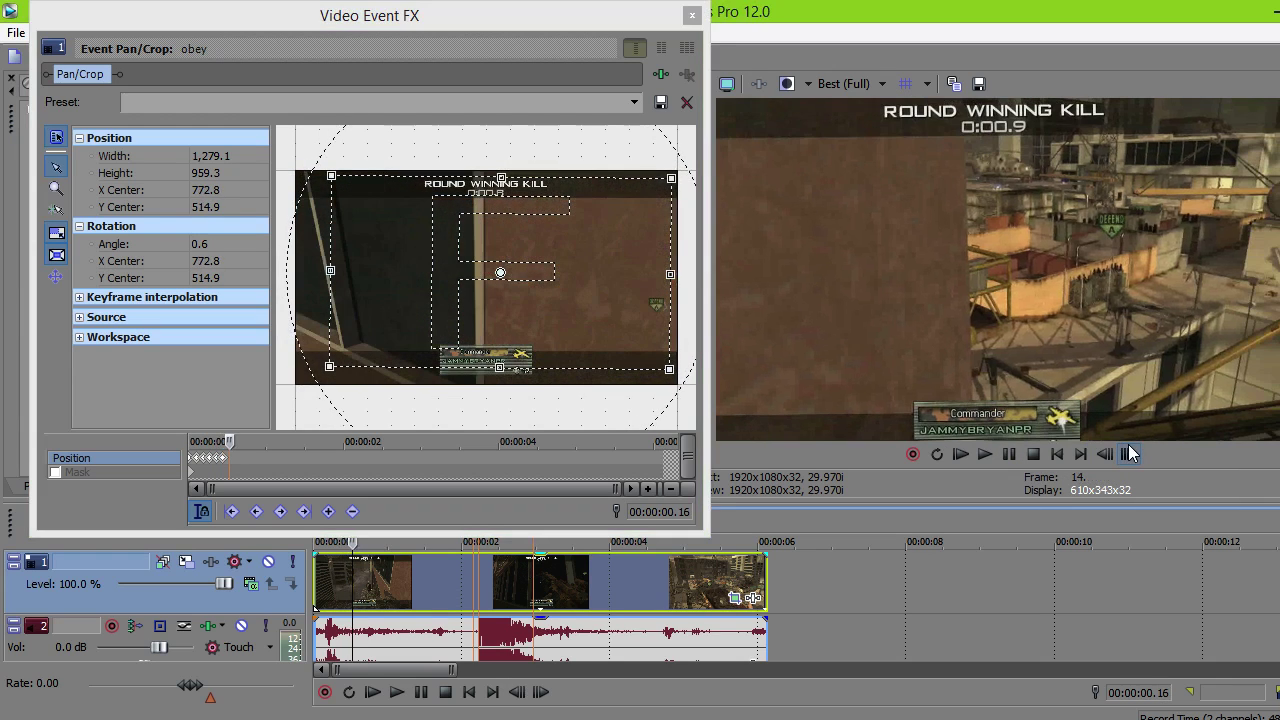
{"action": "left_click_drag", "start_coordinate": [697, 294], "coordinate": [690, 300]}
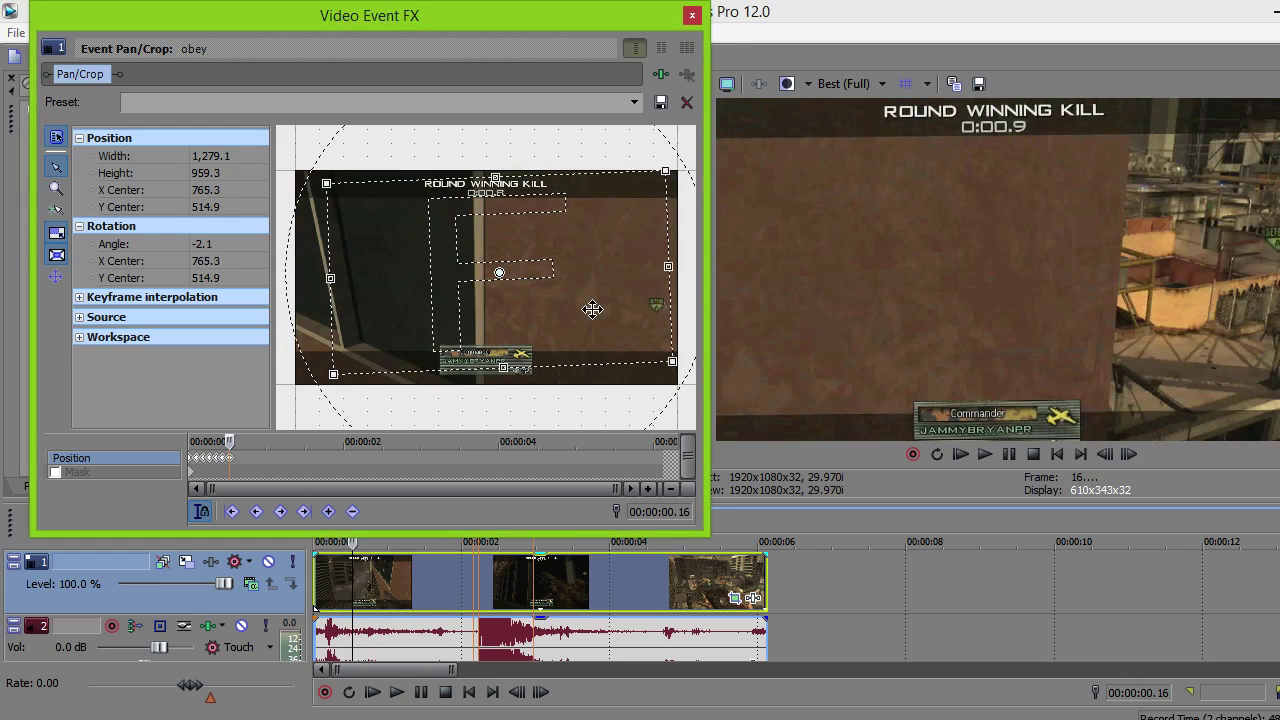
{"action": "left_click_drag", "start_coordinate": [592, 309], "coordinate": [569, 309]}
- Add the final tilt and shift keyframes up to the one-second mark, then close Pan/Crop
{"action": "left_click", "coordinate": [1129, 453]}
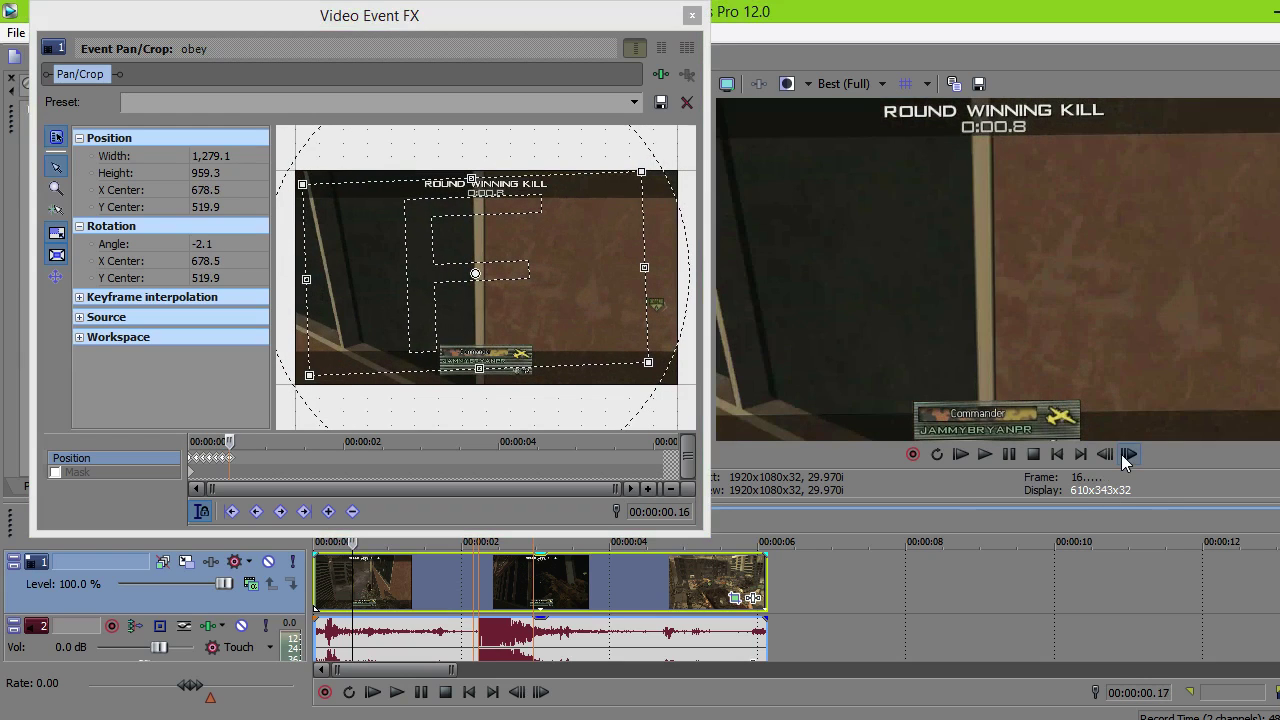
{"action": "left_click", "coordinate": [1129, 453]}
{"action": "left_click_drag", "start_coordinate": [677, 268], "coordinate": [676, 262]}
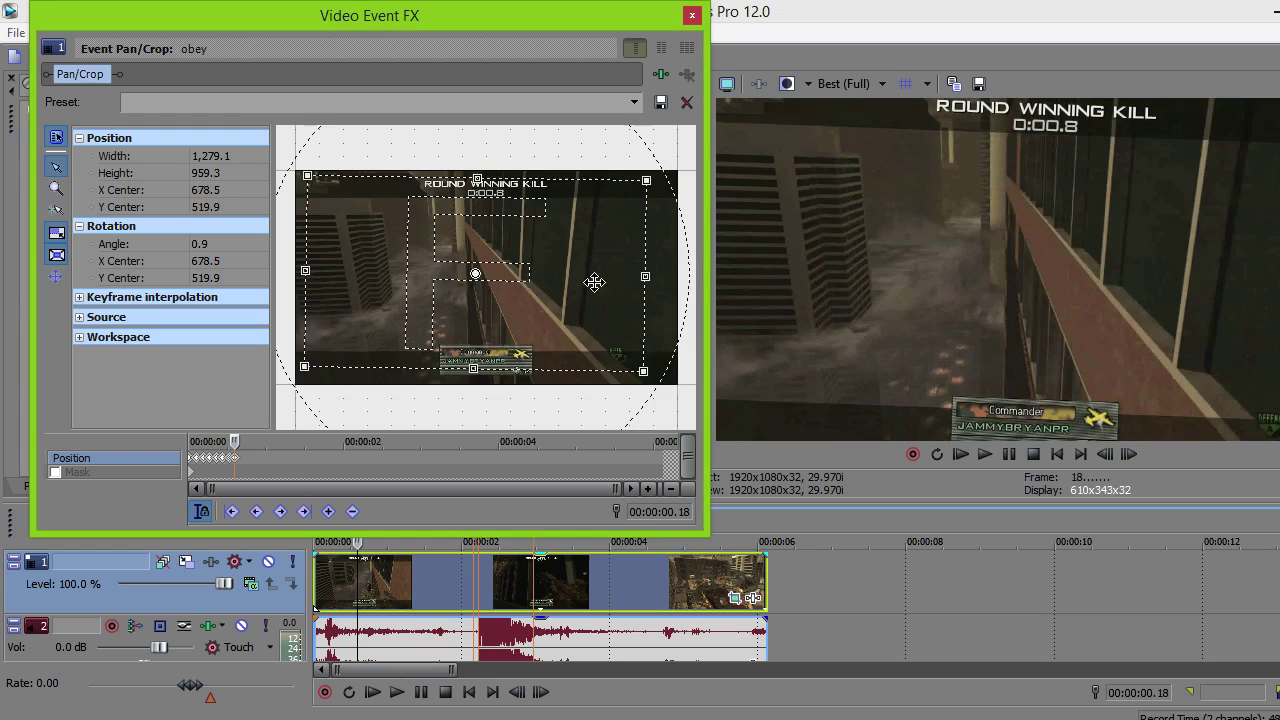
{"action": "left_click_drag", "start_coordinate": [592, 280], "coordinate": [611, 289]}
{"action": "left_click", "coordinate": [1129, 453]}
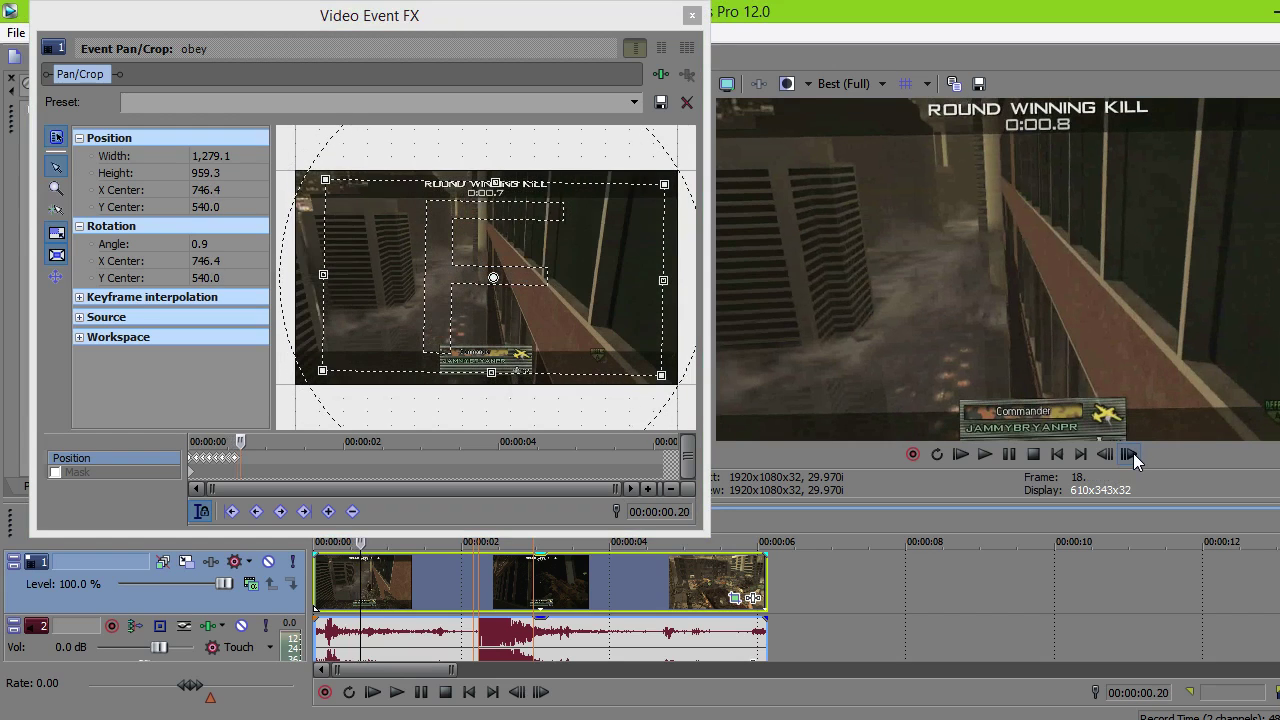
{"action": "left_click_drag", "start_coordinate": [697, 262], "coordinate": [677, 246]}
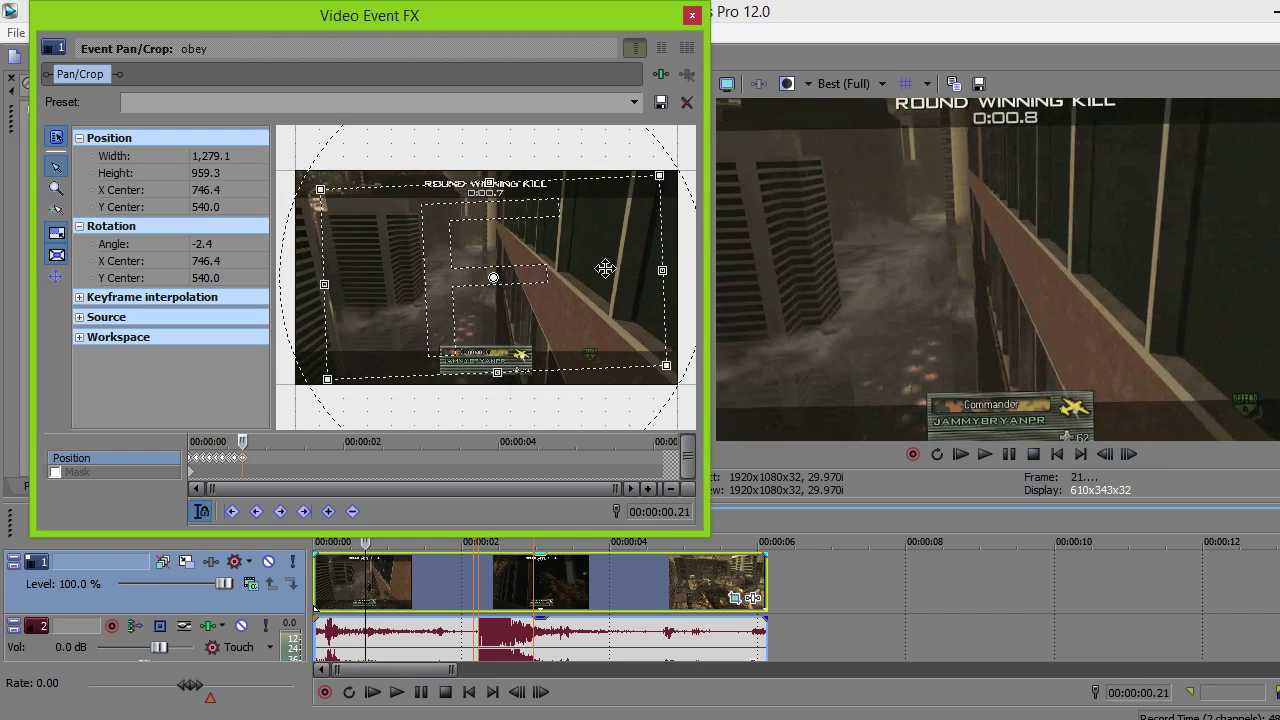
{"action": "left_click_drag", "start_coordinate": [520, 300], "coordinate": [511, 292]}
{"action": "left_click", "coordinate": [1129, 453]}
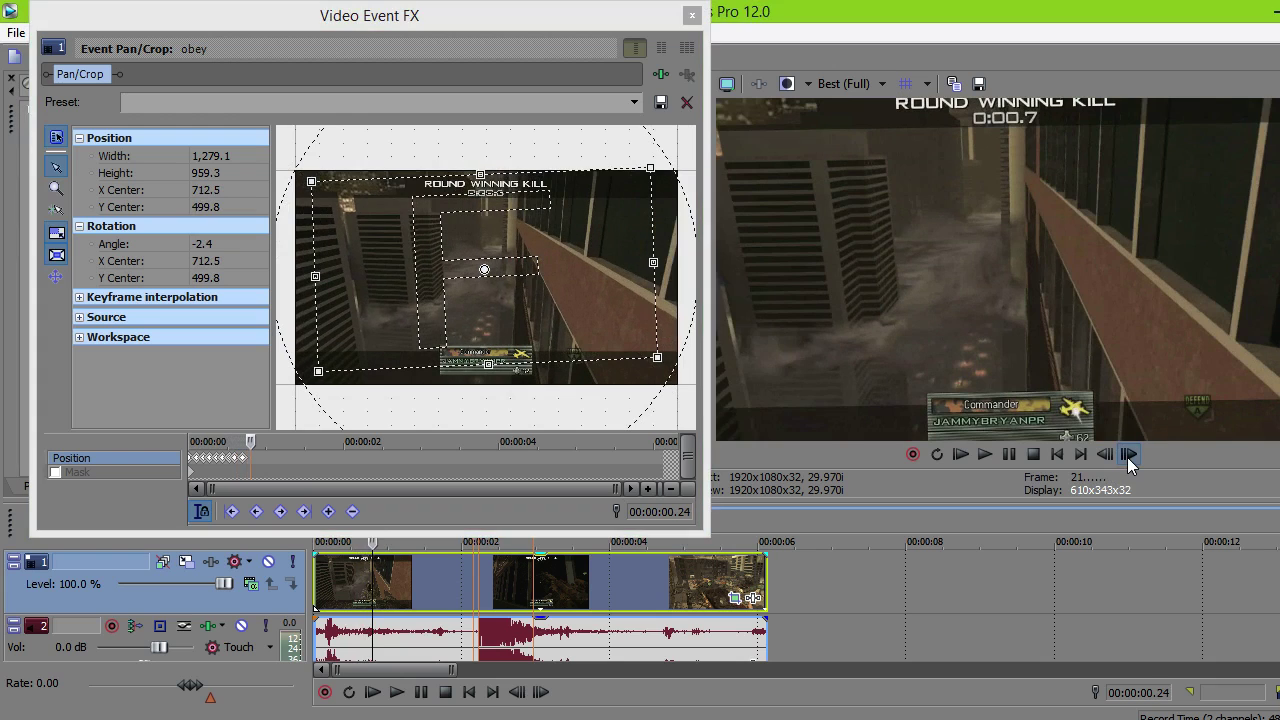
{"action": "left_click_drag", "start_coordinate": [677, 286], "coordinate": [676, 298]}
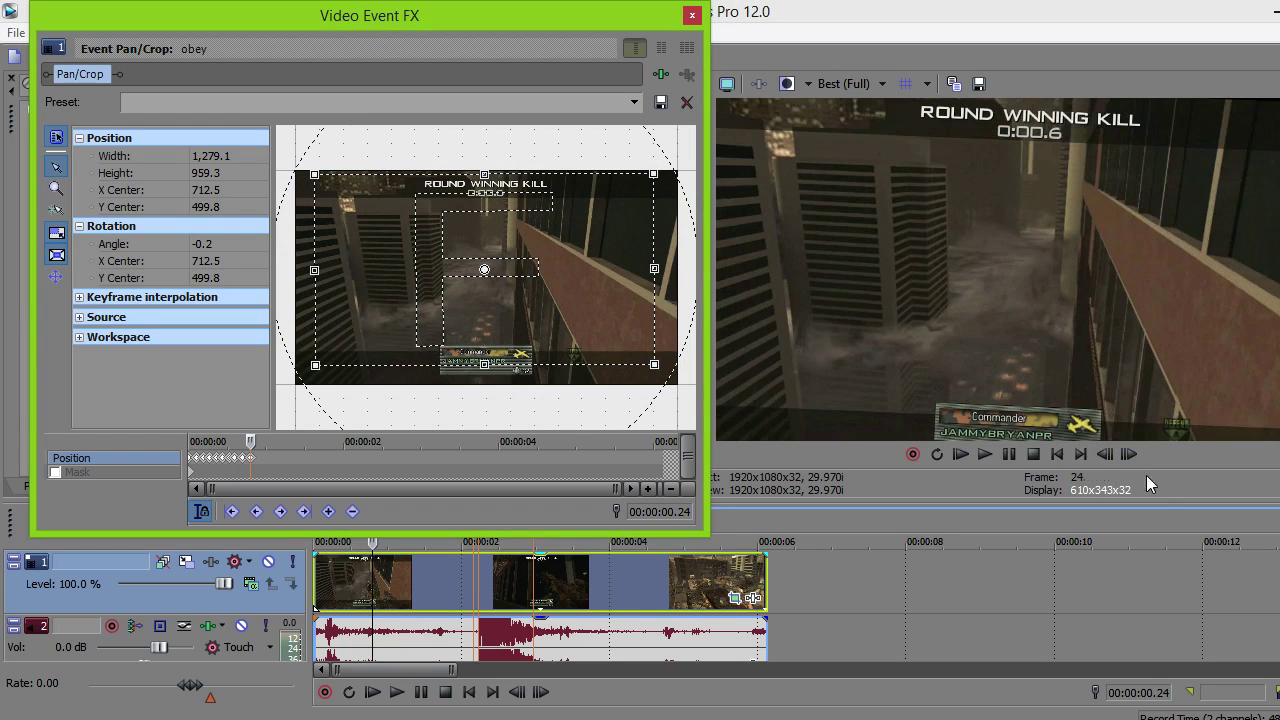
{"action": "left_click", "coordinate": [1129, 453]}
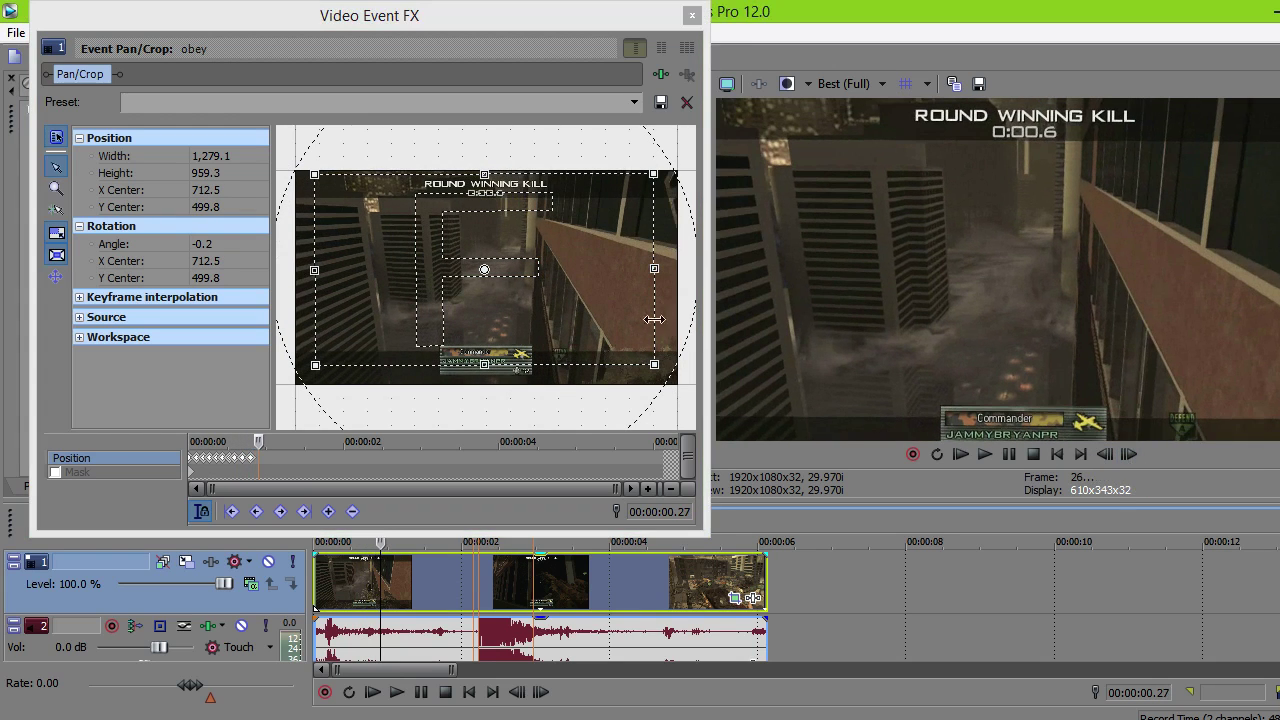
{"action": "left_click_drag", "start_coordinate": [597, 313], "coordinate": [613, 328]}
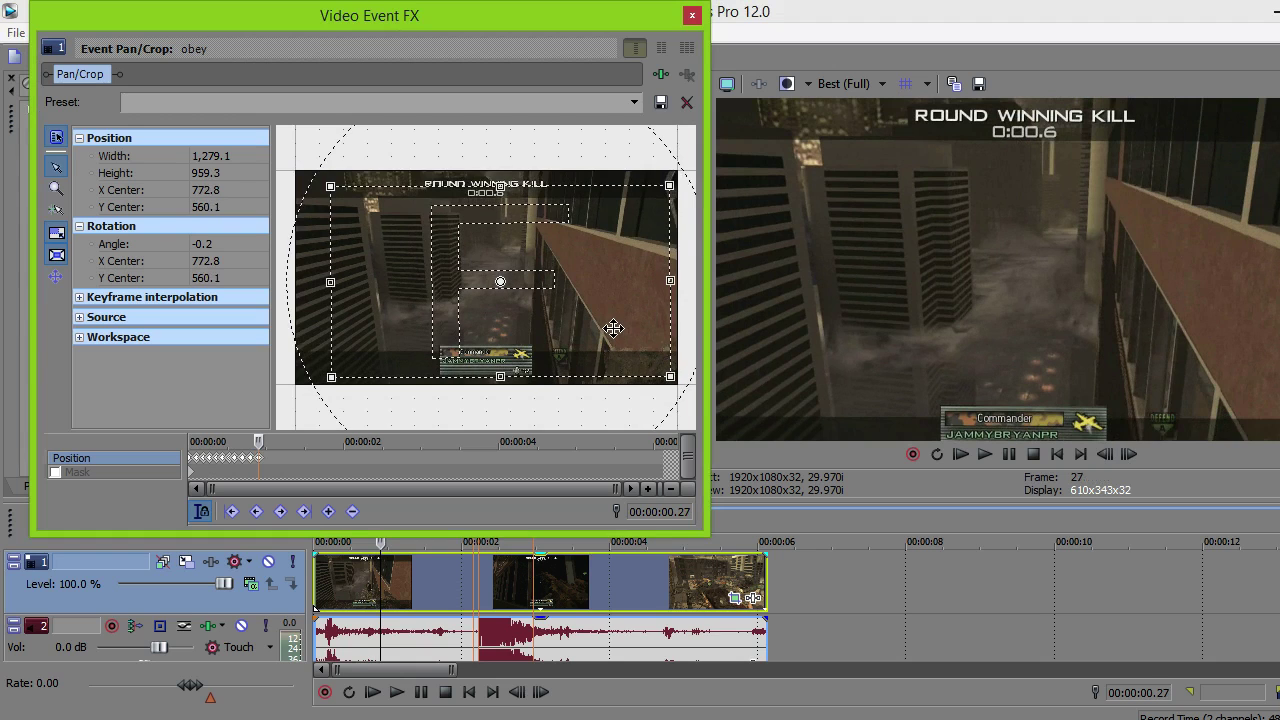
{"action": "left_click", "coordinate": [1131, 456]}
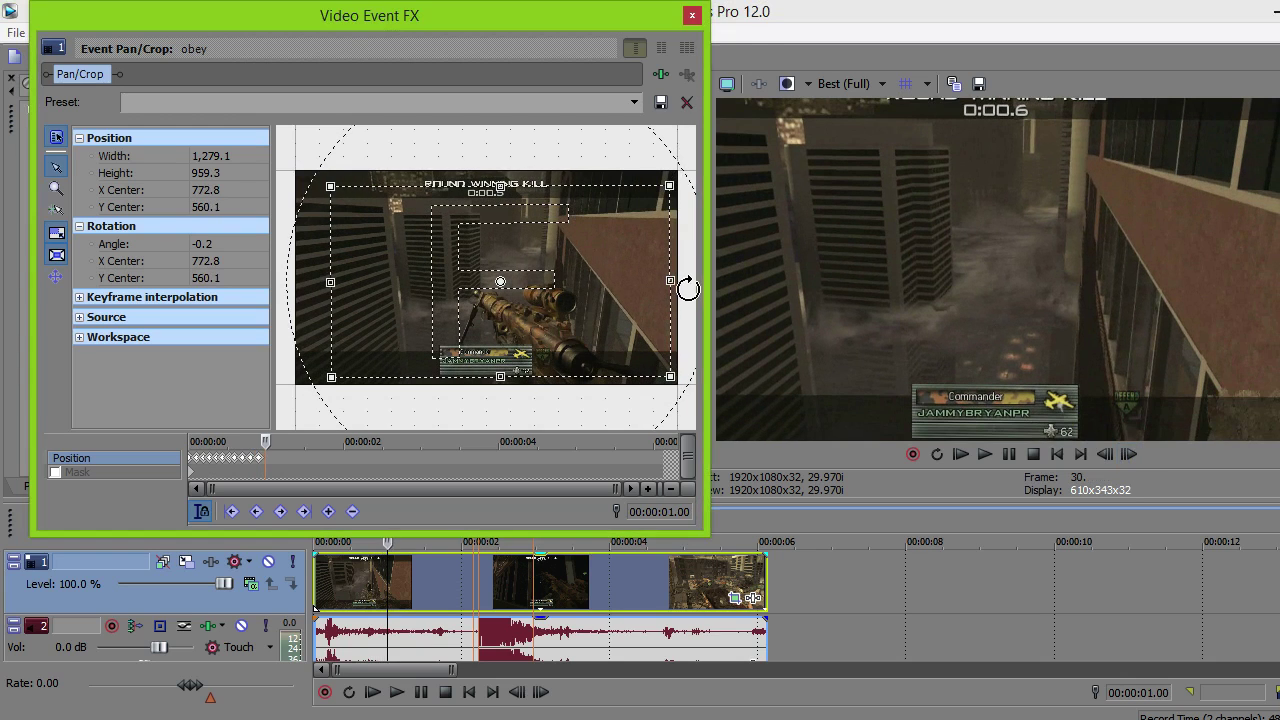
{"action": "left_click_drag", "start_coordinate": [688, 289], "coordinate": [687, 283]}
{"action": "left_click_drag", "start_coordinate": [554, 295], "coordinate": [523, 285]}
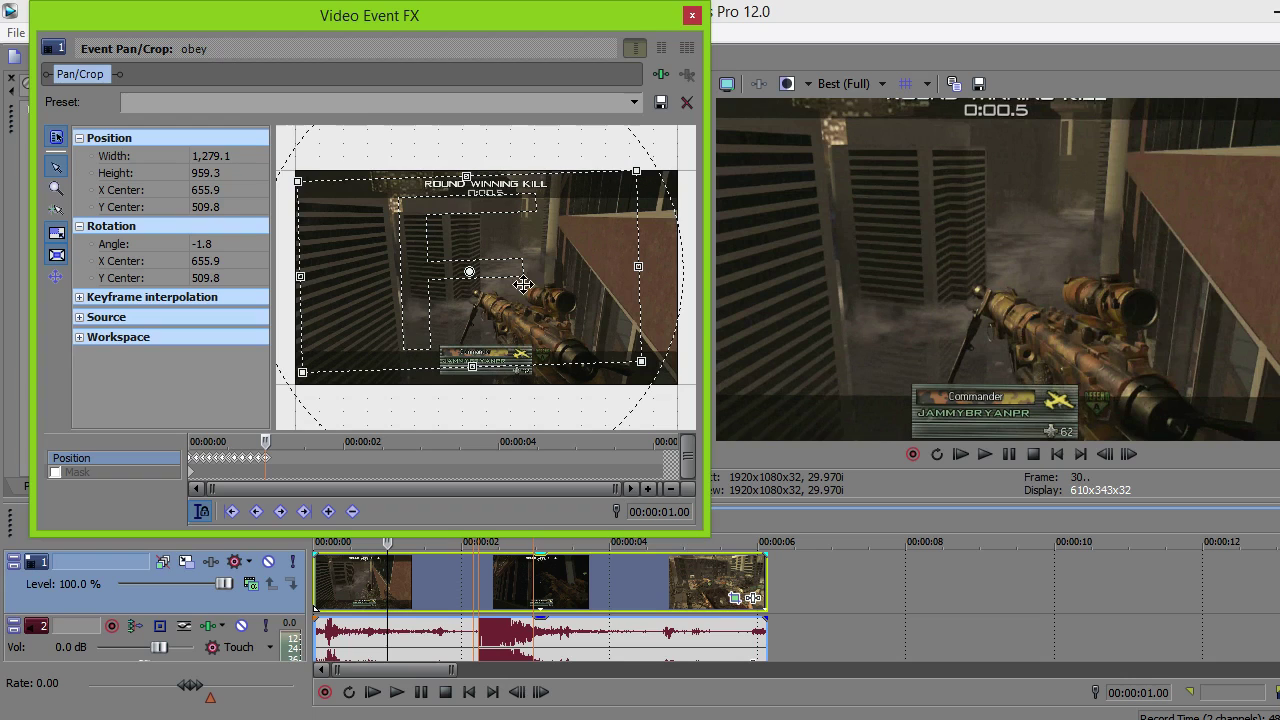
{"action": "left_click", "coordinate": [692, 16]}
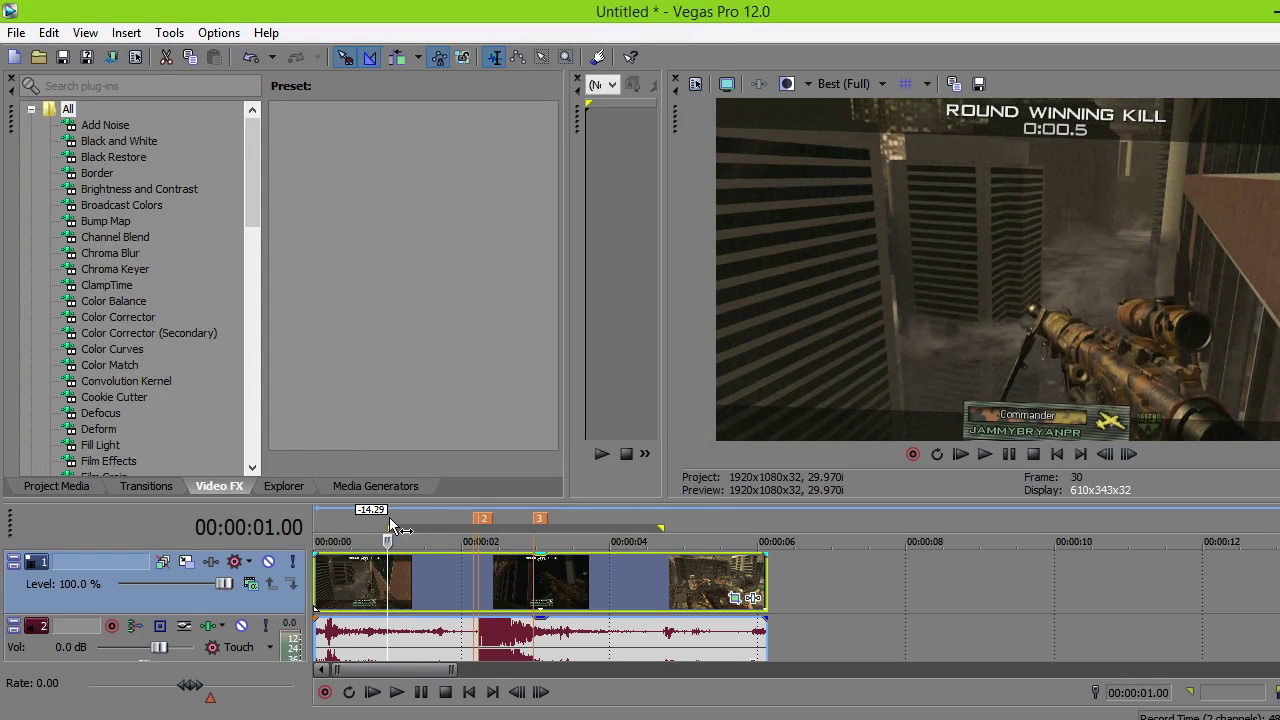
- Resize the loop region to span 0 to 1 second and step one frame forward
{"action": "left_click_drag", "start_coordinate": [390, 518], "coordinate": [310, 527]}
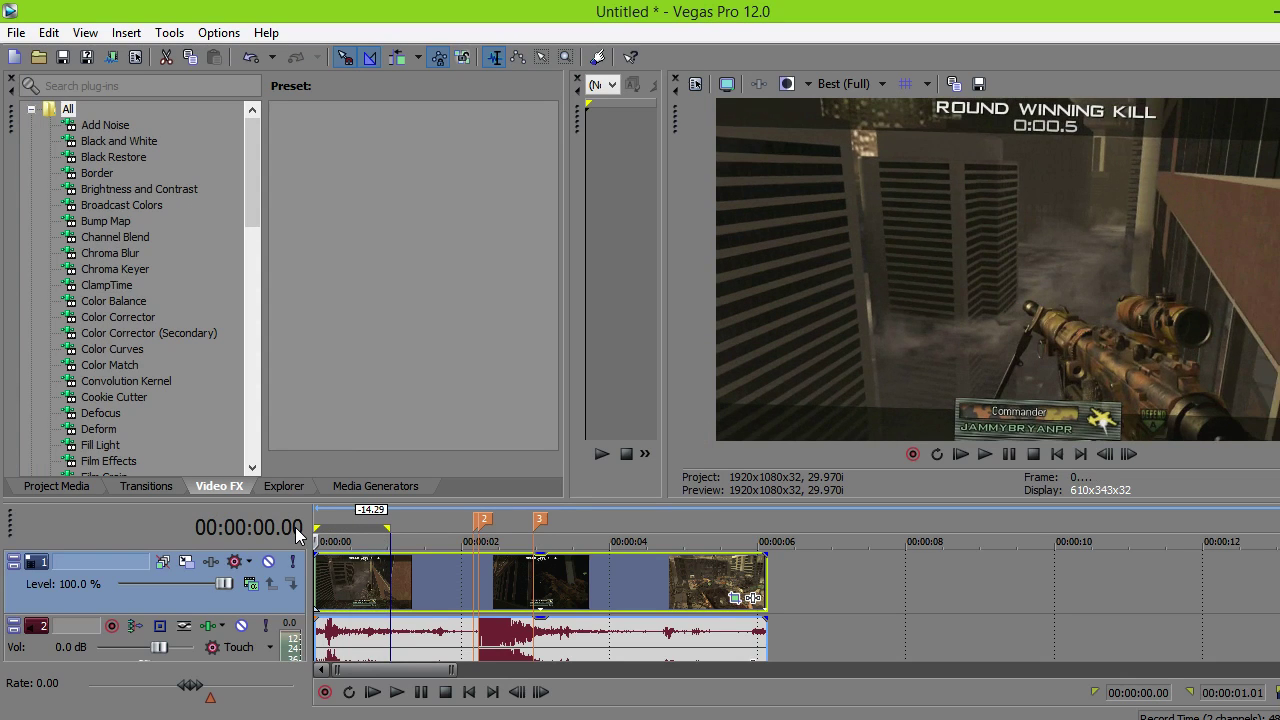
{"action": "key", "text": "Right"}
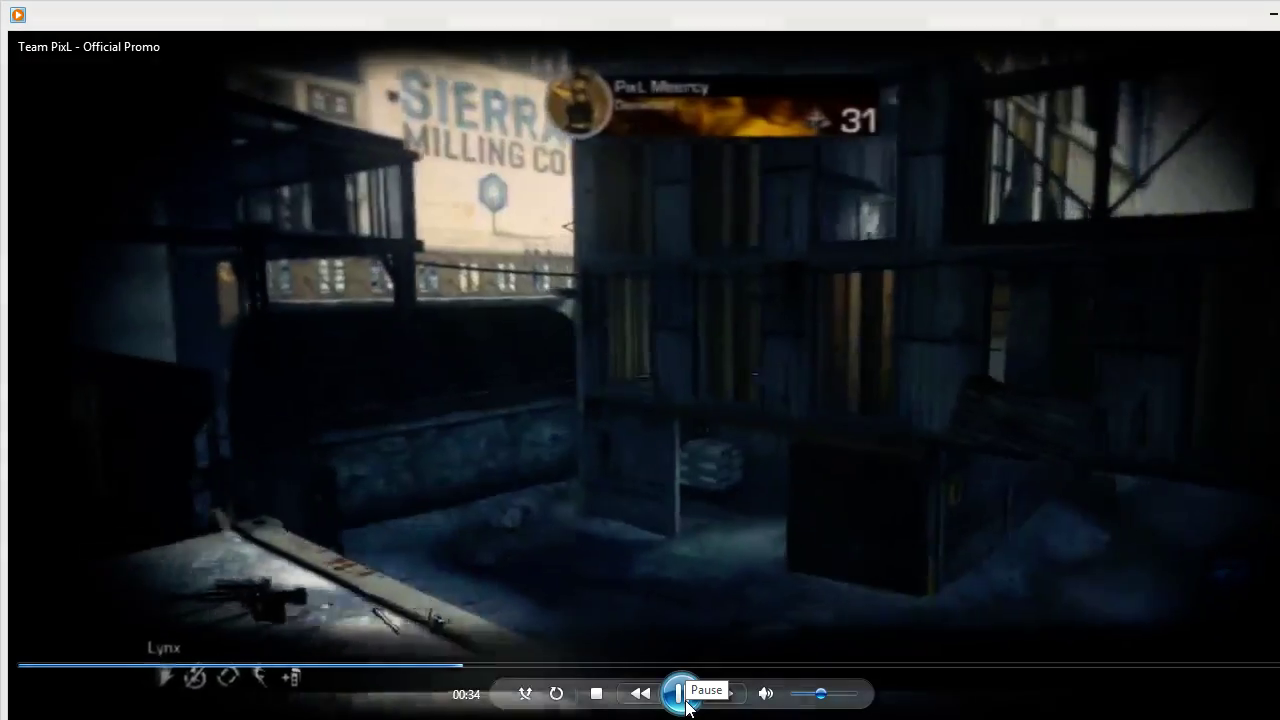
- Pause the Team PixL promo at 0:36 and go back to the Vegas Pro project
{"action": "left_click", "coordinate": [684, 700]}
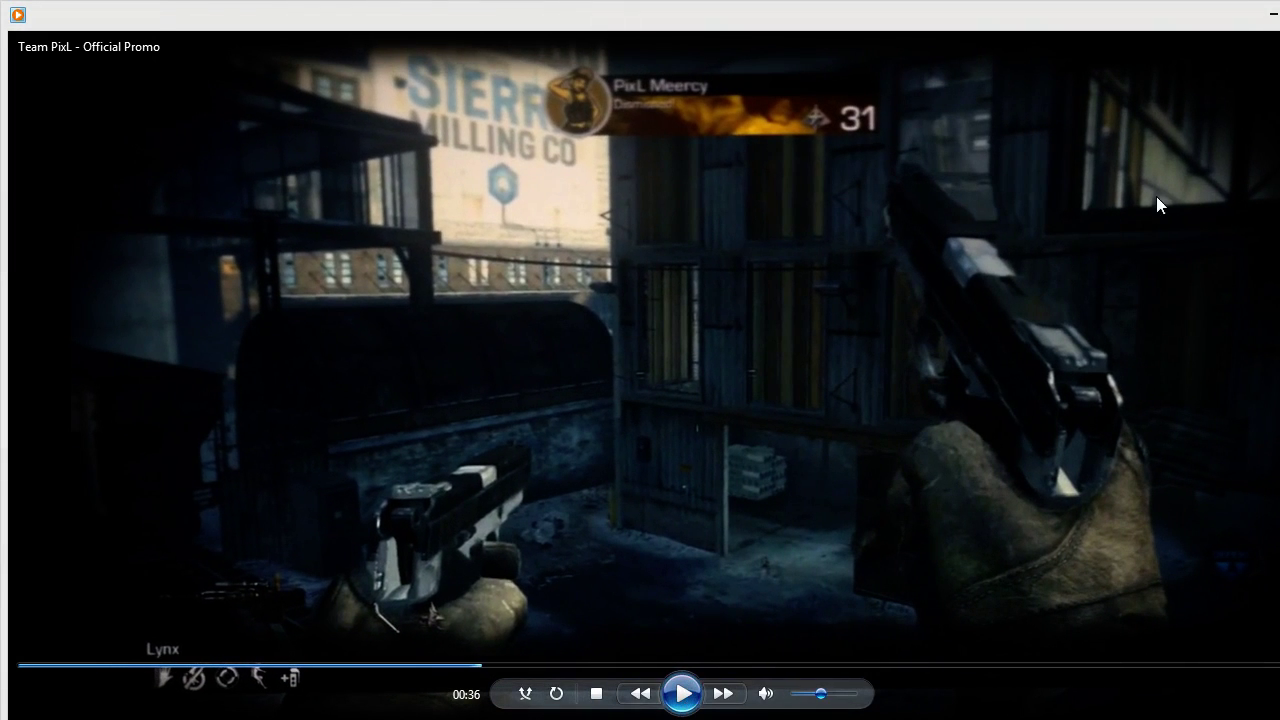
{"action": "left_click", "coordinate": [1268, 10]}
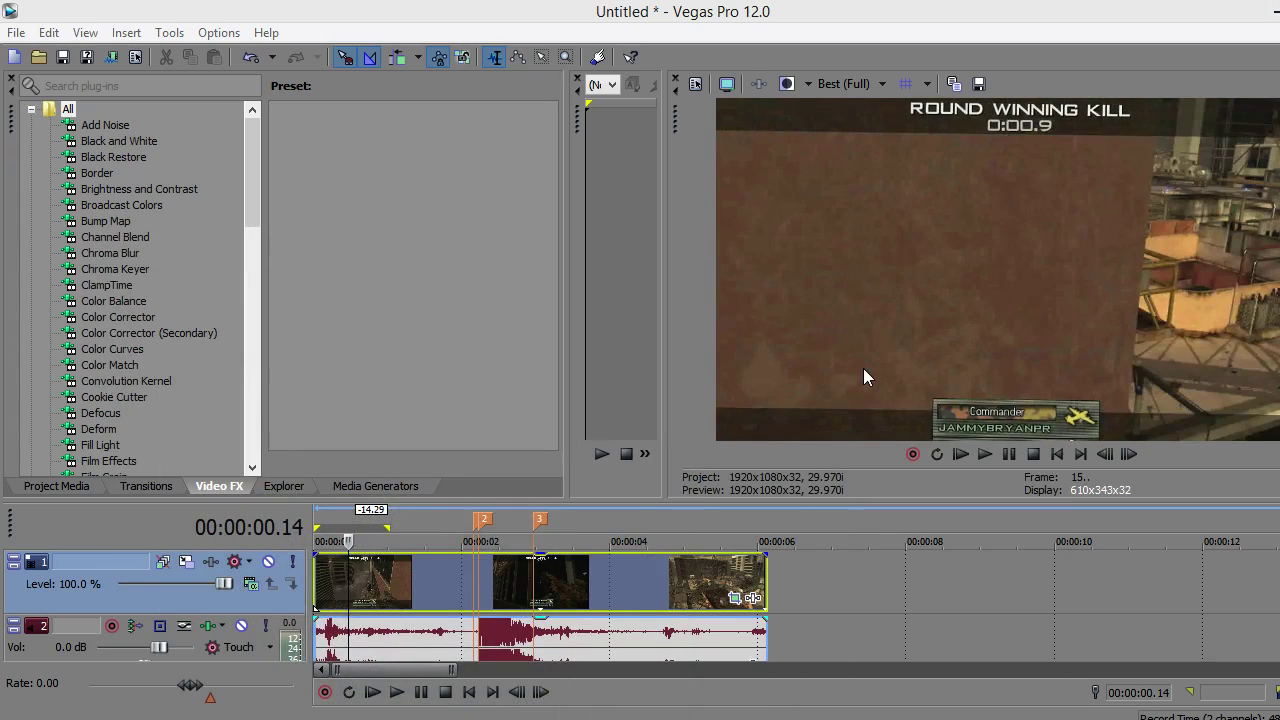
- Step frame by frame through the clip's opening shake, six frames forward
{"action": "key", "text": "Right"}
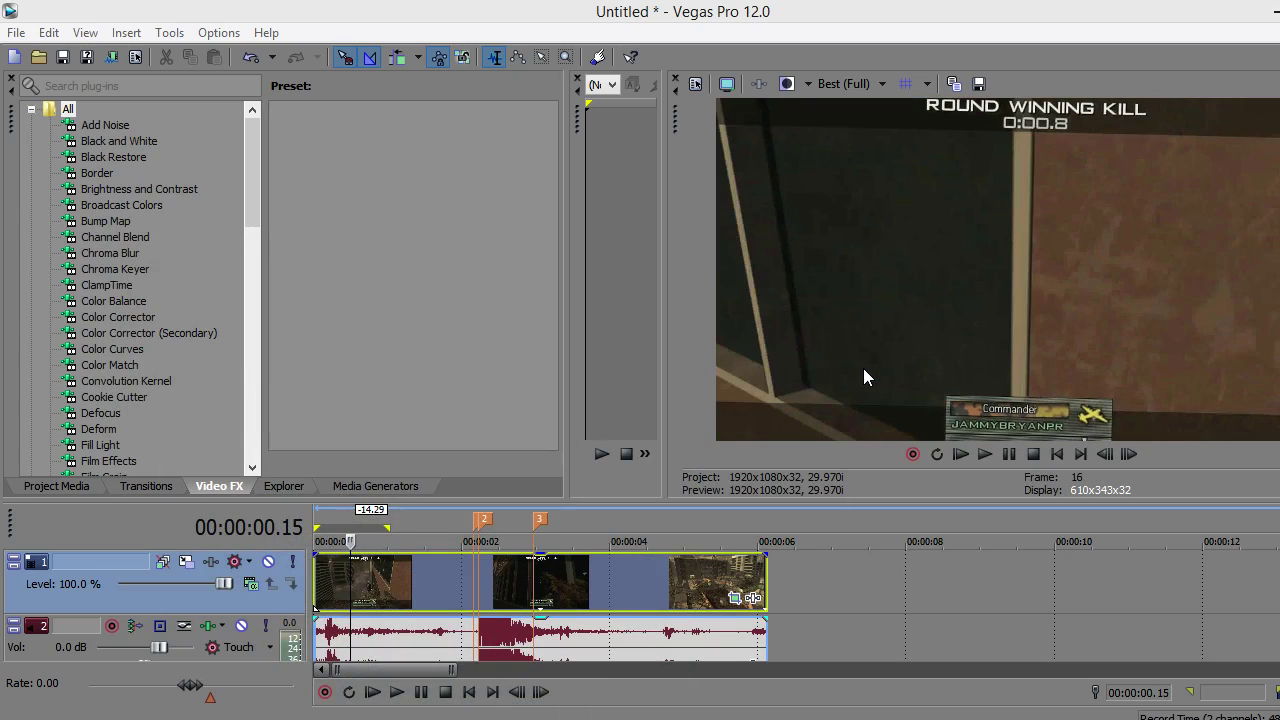
{"action": "key", "text": "Right"}
{"action": "key", "text": "Right"}
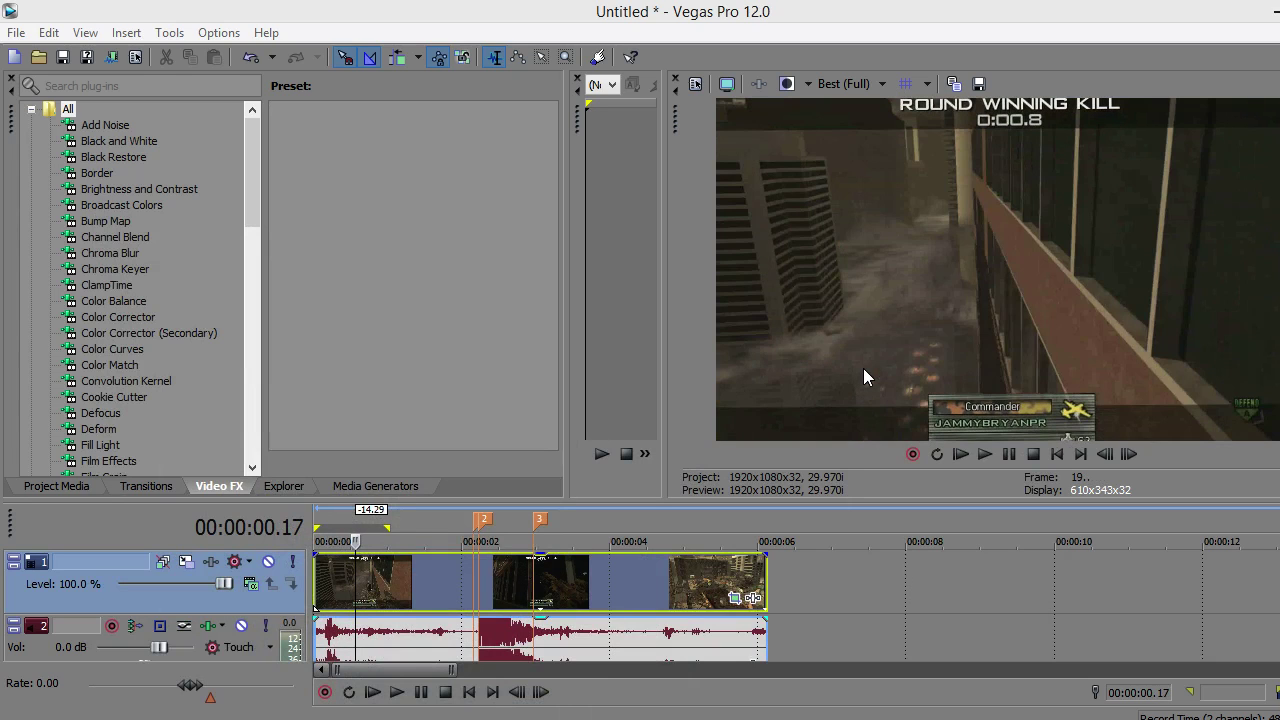
{"action": "key", "text": "Right"}
{"action": "key", "text": "Right"}
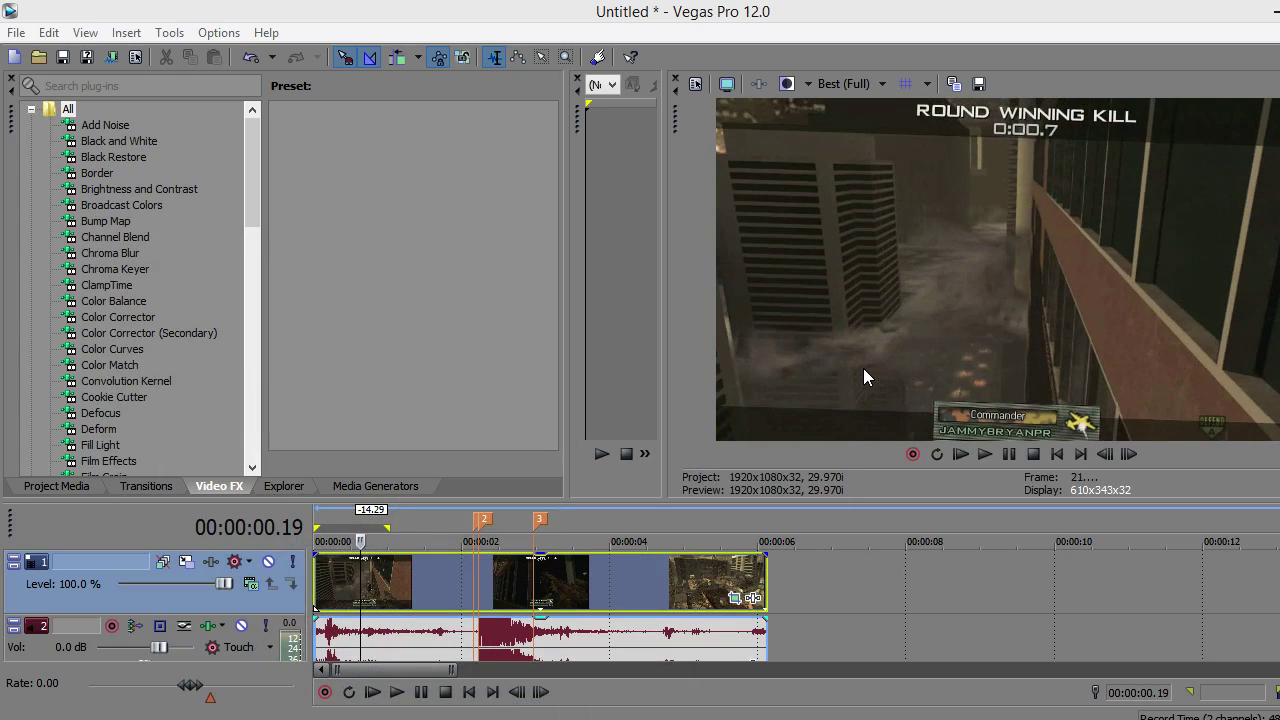
{"action": "key", "text": "Right"}
{"action": "key", "text": "Right"}
{"action": "key", "text": "Right"}
{"action": "key", "text": "Right"}
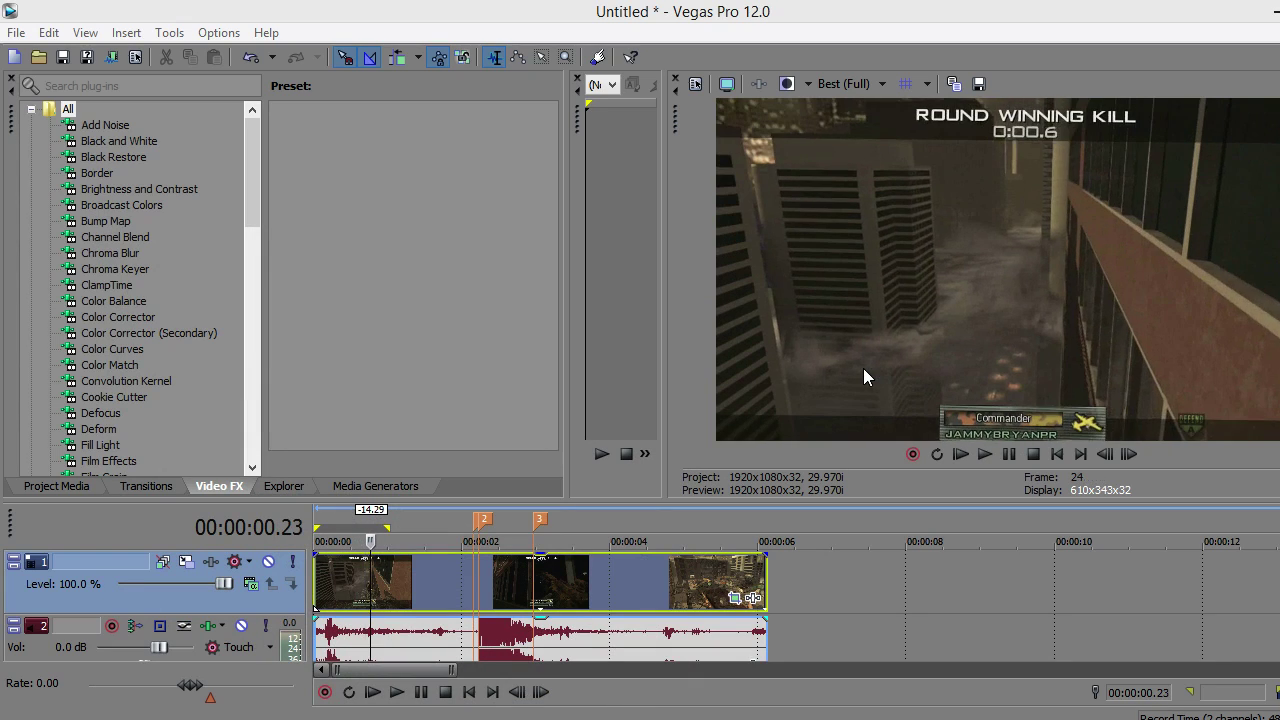
{"action": "key", "text": "Right"}
{"action": "key", "text": "Right"}
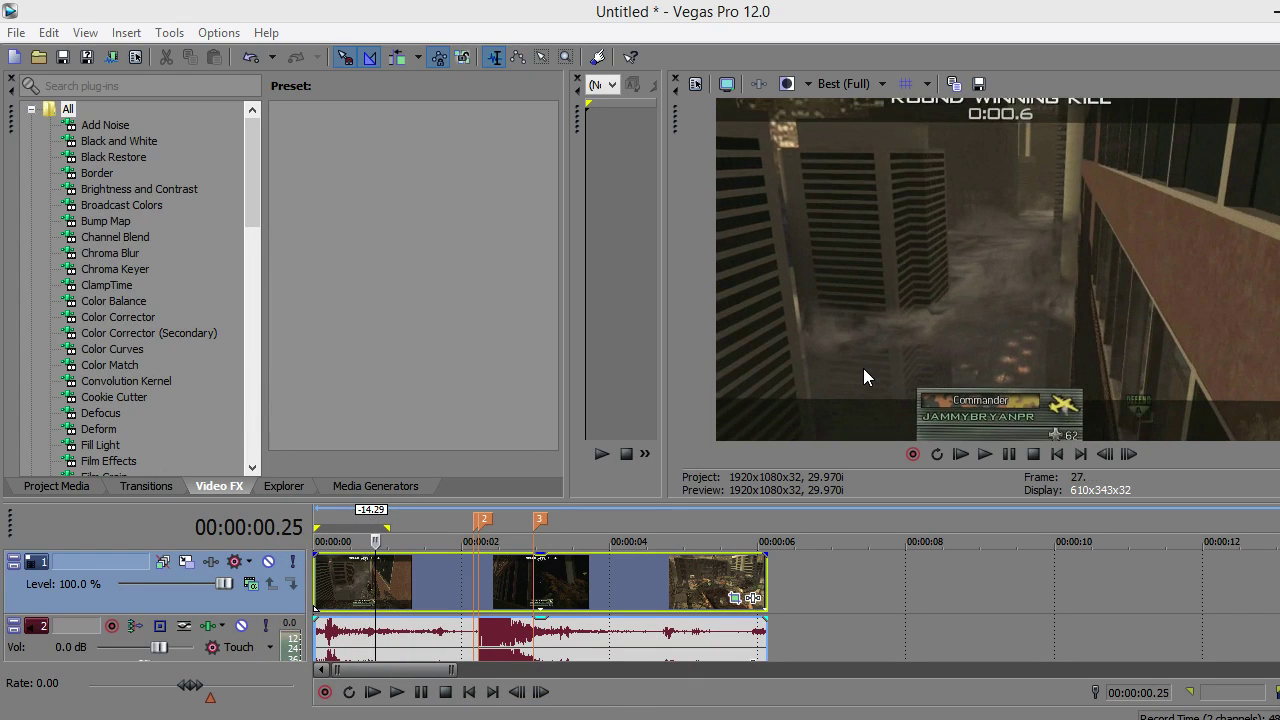
{"action": "key", "text": "Right"}
{"action": "key", "text": "Right"}
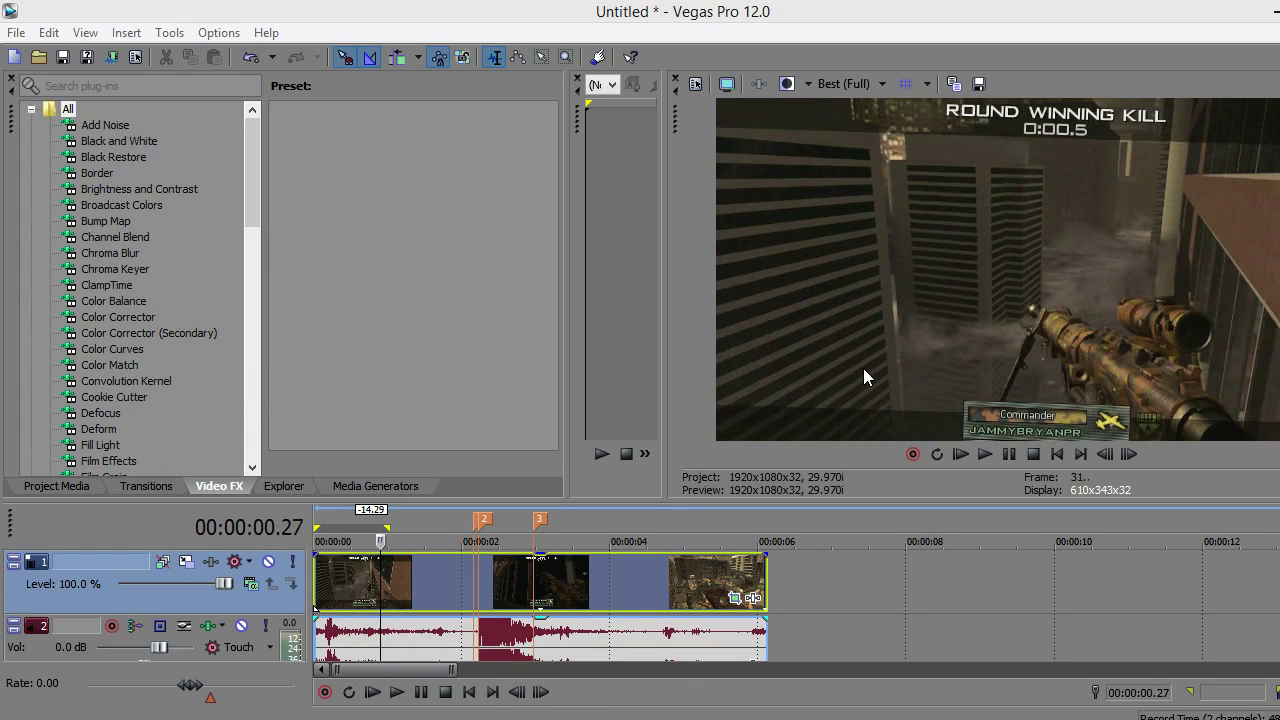
- Play the looped first second from the start several times, then switch to OBS
{"action": "key", "text": "shift+Home"}
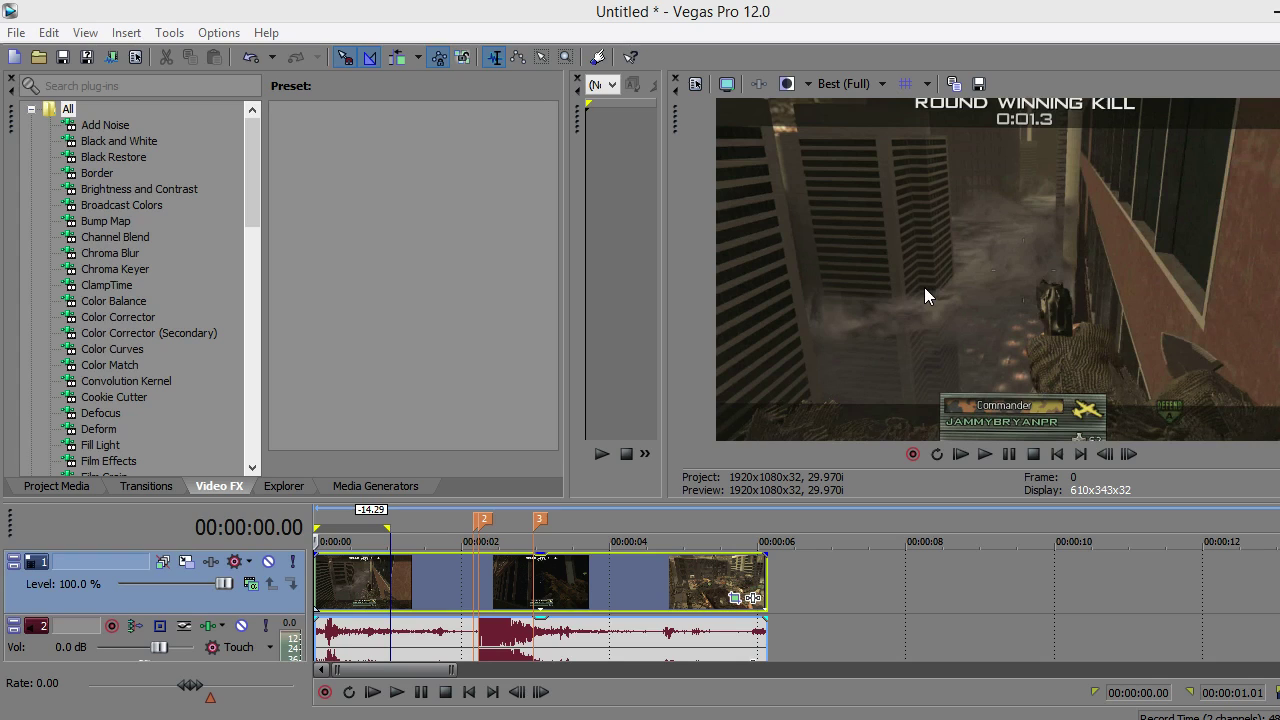
{"action": "left_click", "coordinate": [994, 470]}
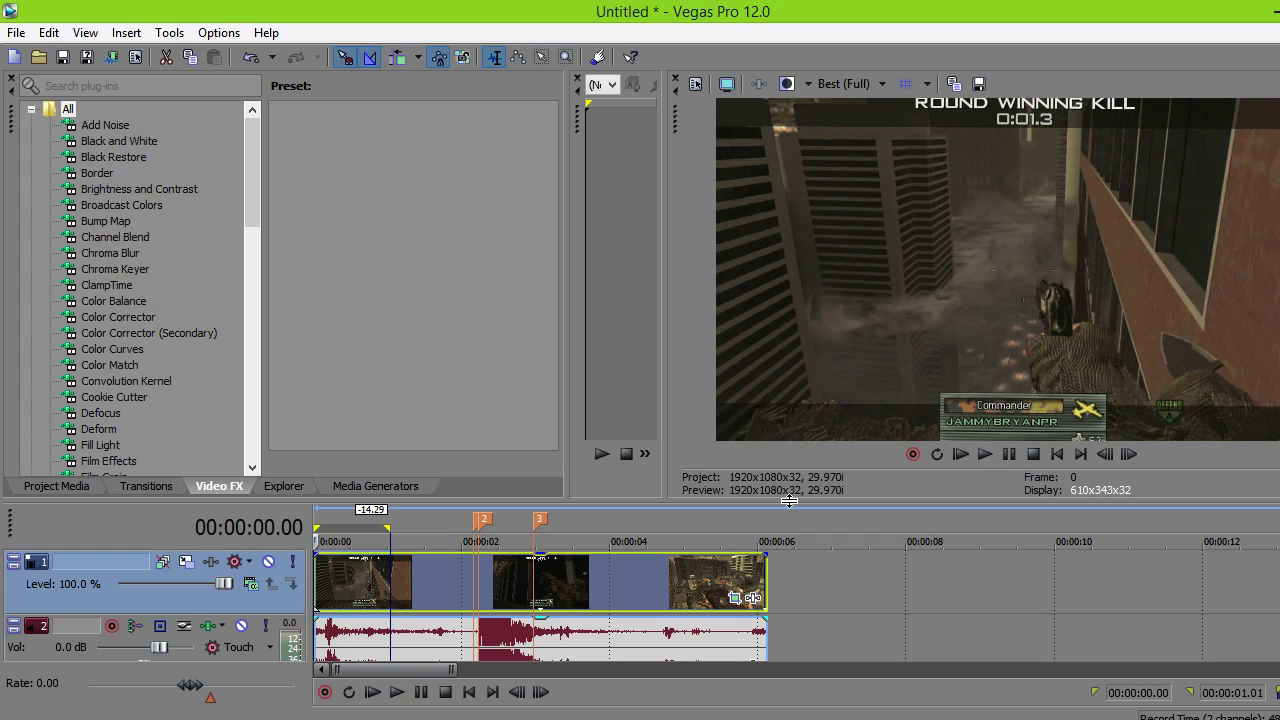
{"action": "key", "text": "space"}
{"action": "key", "text": "space"}
{"action": "key", "text": "space"}
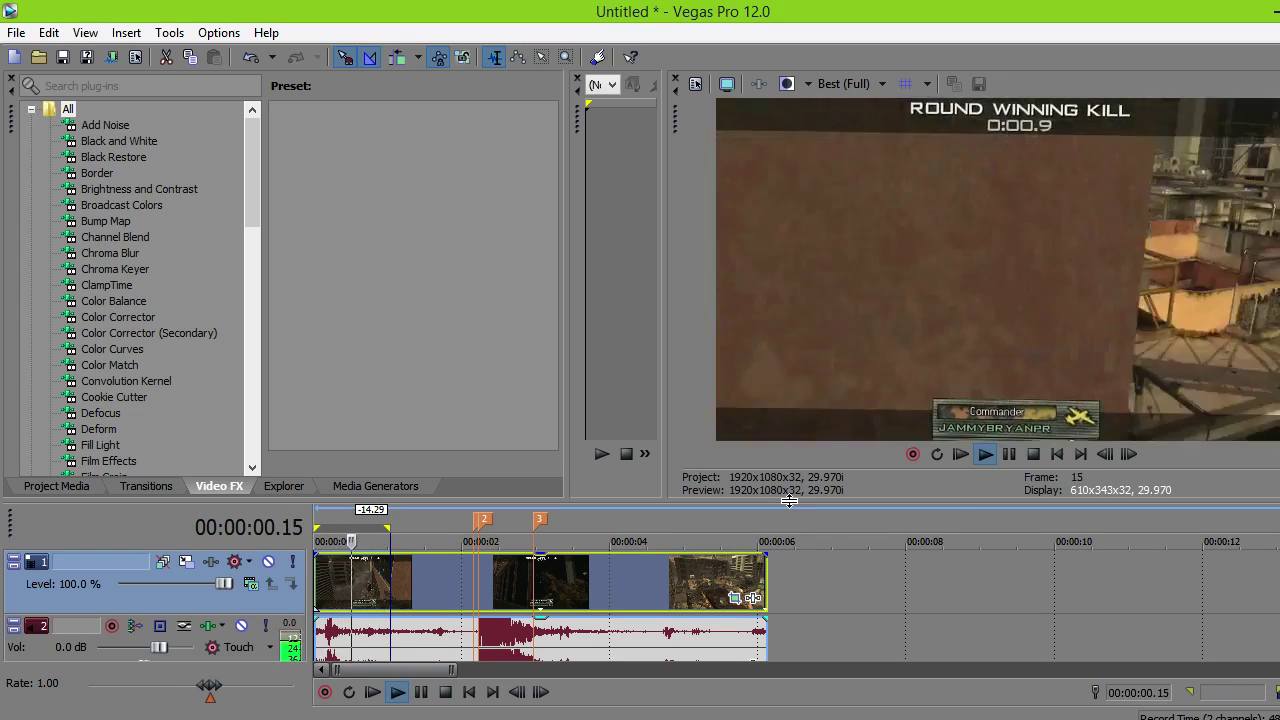
{"action": "key", "text": "space"}
{"action": "key", "text": "space"}
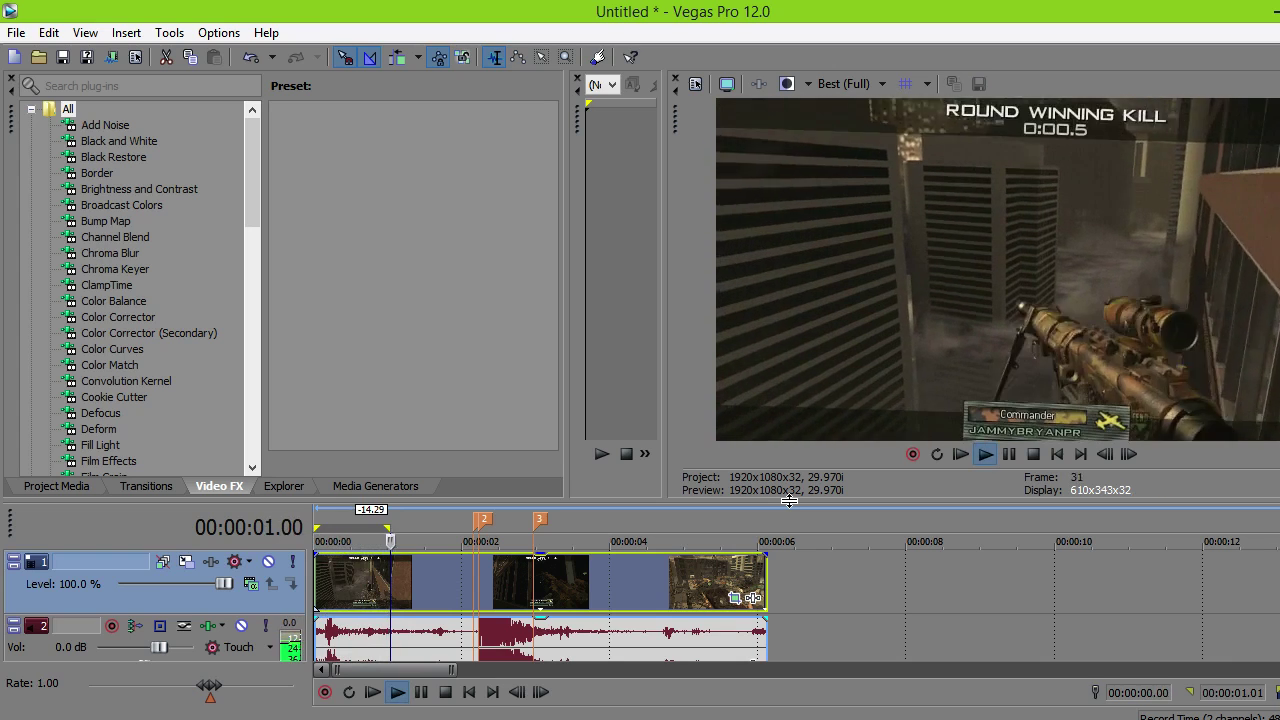
{"action": "key", "text": "space"}
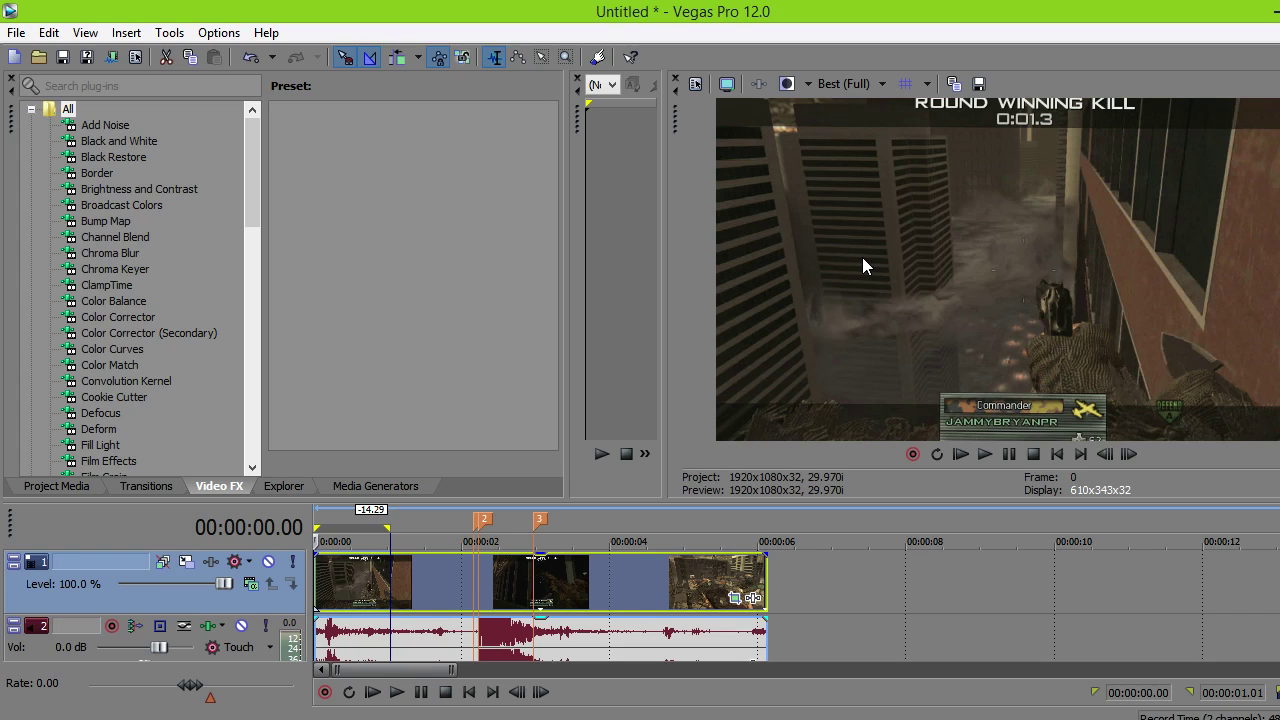
{"action": "key", "text": "alt+Tab"}
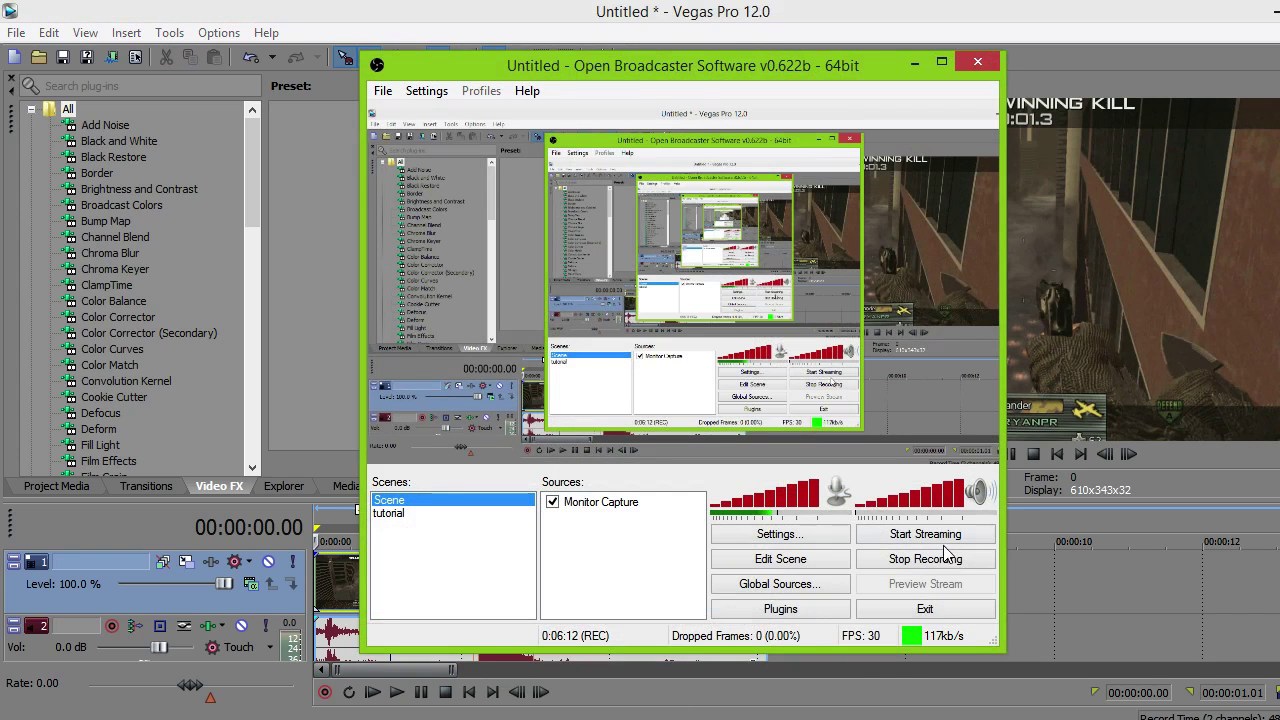